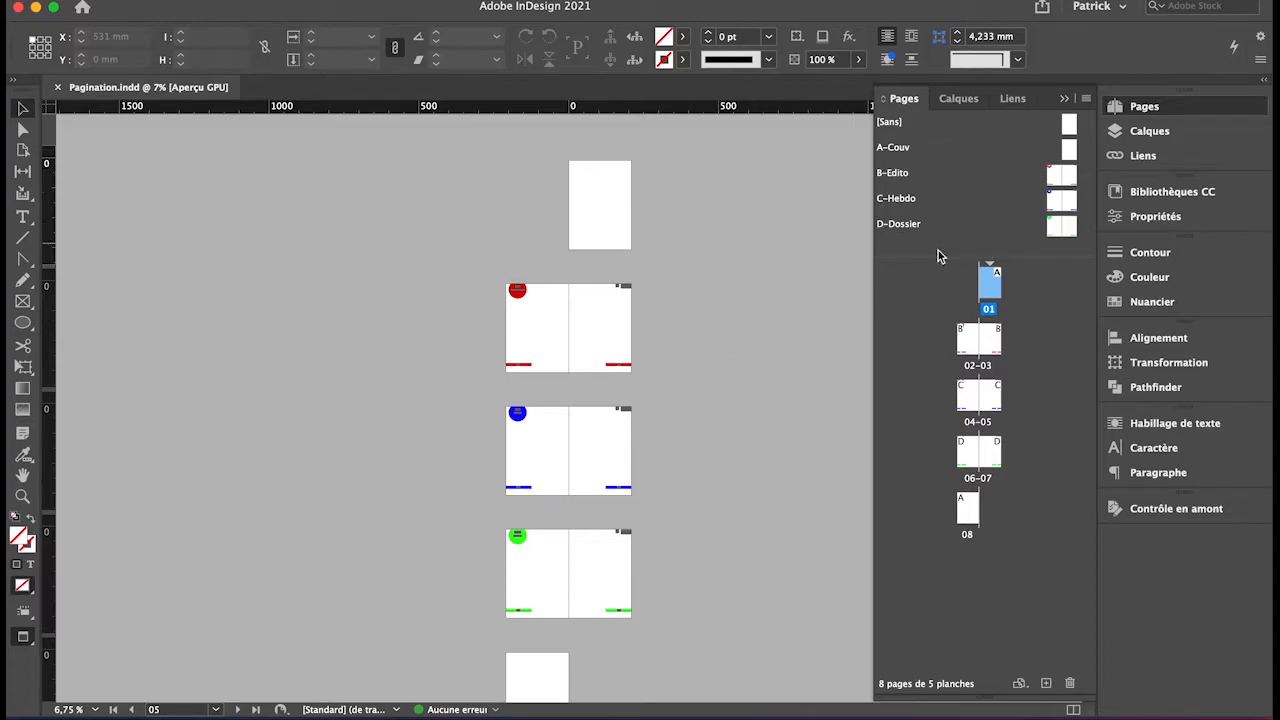
Examine the masters B-Edito, C-Hebdo and D-Dossier and the document pages they are applied to.
{"action": "left_click", "coordinate": [903, 180]}
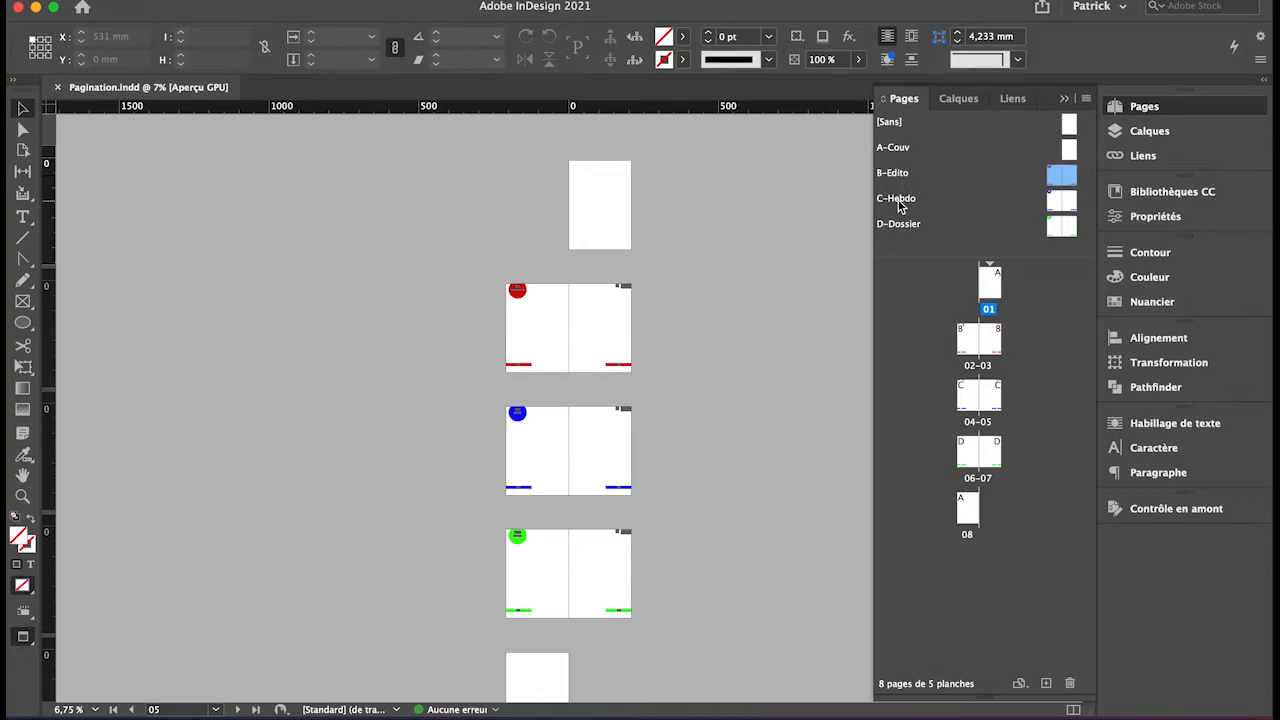
{"action": "left_click", "coordinate": [900, 201]}
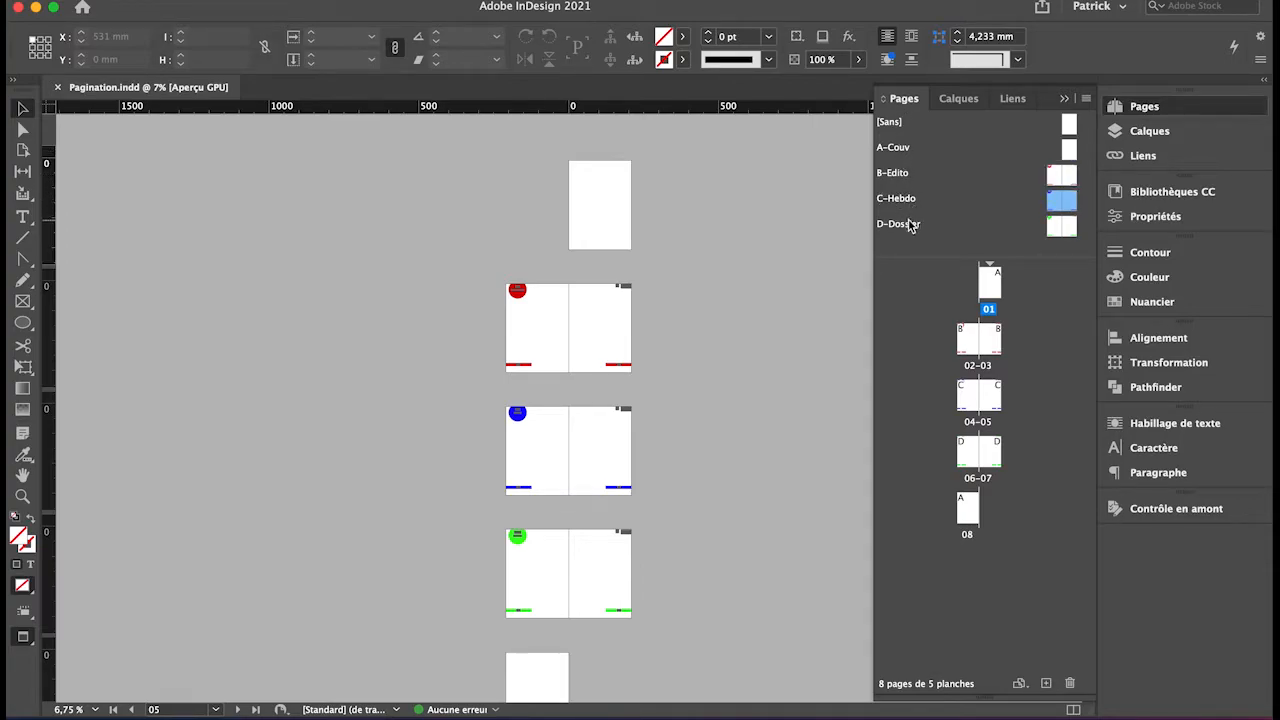
{"action": "left_click", "coordinate": [912, 226]}
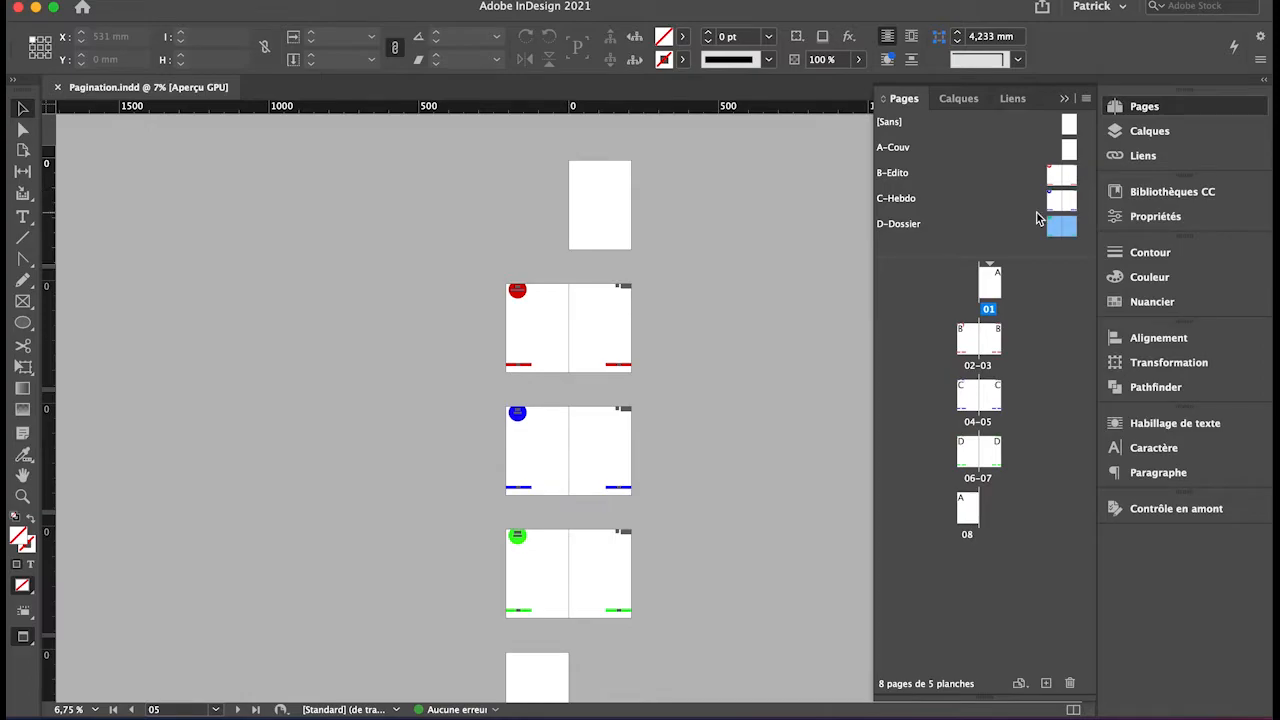
{"action": "left_click", "coordinate": [988, 284]}
{"action": "left_click", "coordinate": [976, 343]}
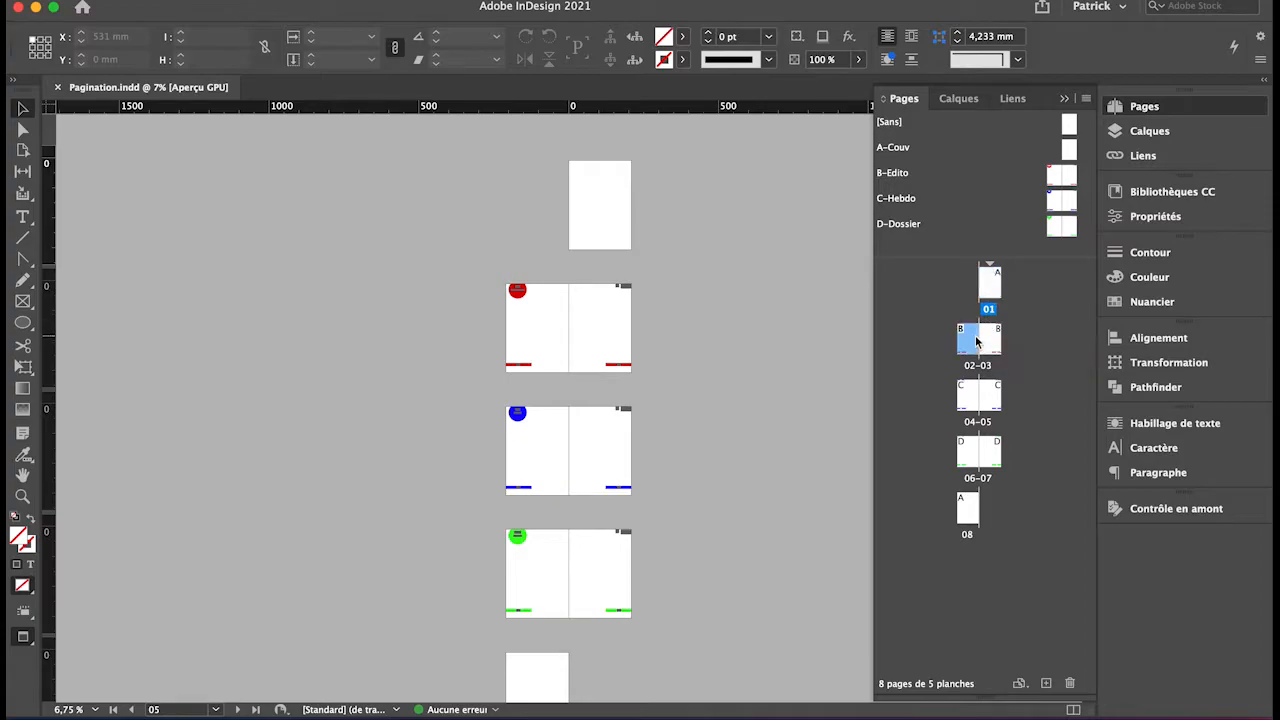
{"action": "left_click", "coordinate": [990, 338]}
{"action": "left_click", "coordinate": [976, 404]}
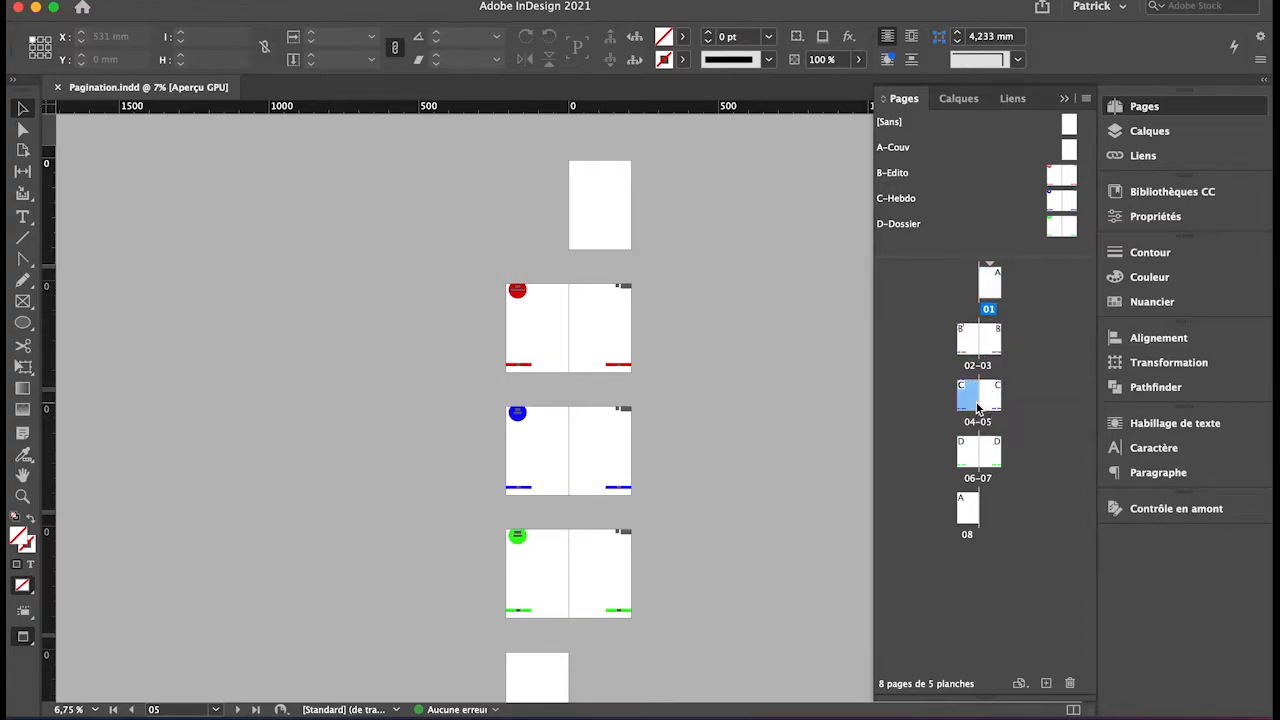
{"action": "left_click", "coordinate": [988, 404]}
{"action": "left_click", "coordinate": [974, 462]}
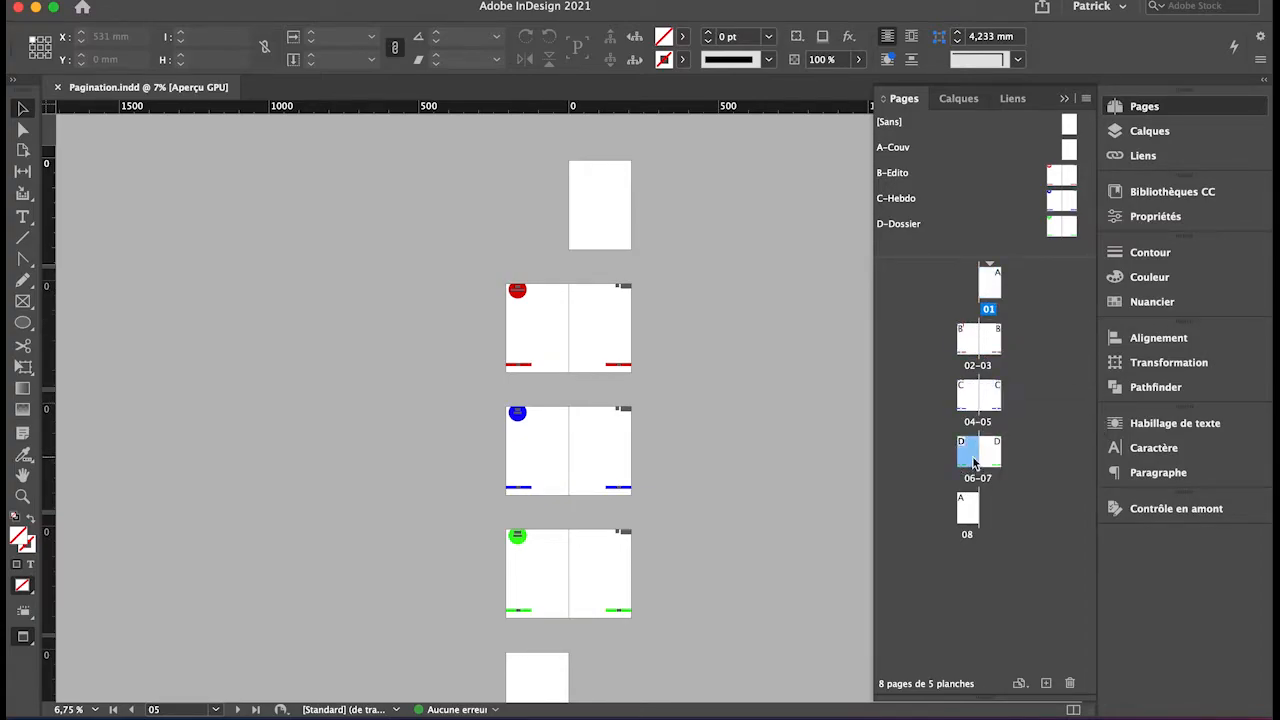
{"action": "left_click", "coordinate": [992, 452]}
{"action": "left_click", "coordinate": [970, 510]}
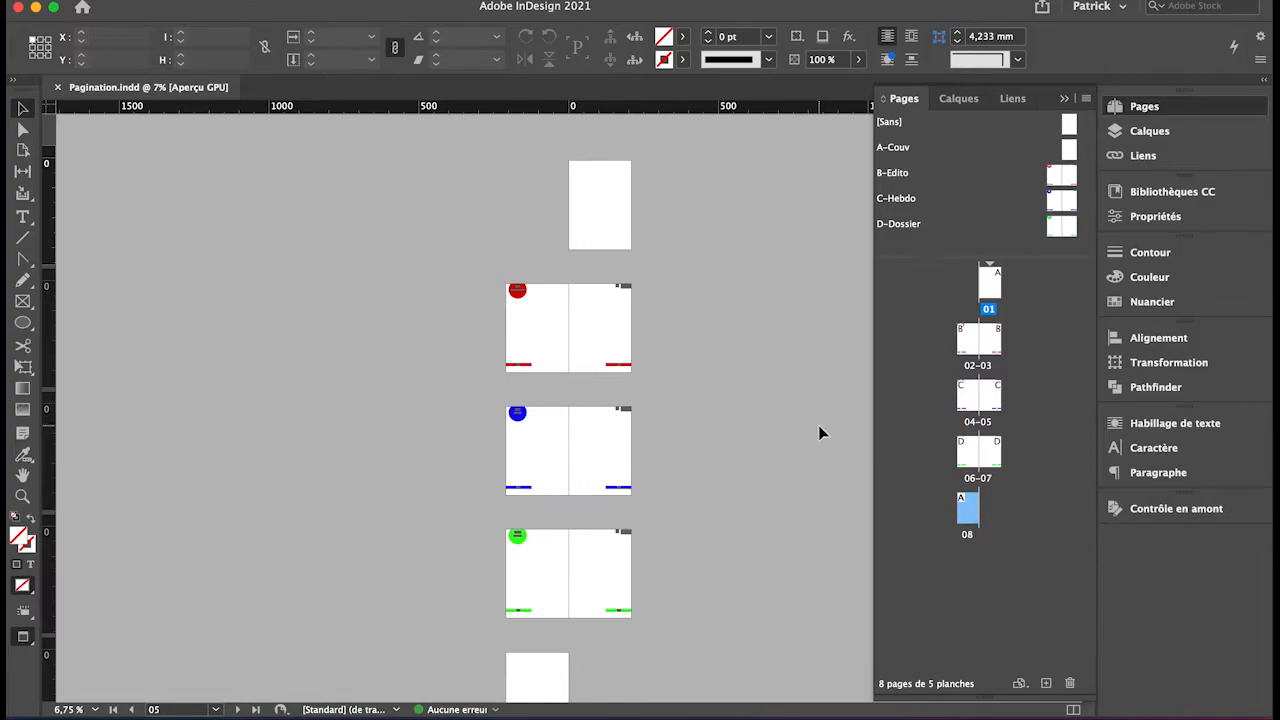
Start a new document from the [Par défaut] preset and name it Pagination(b).
{"action": "key", "text": "super+n"}
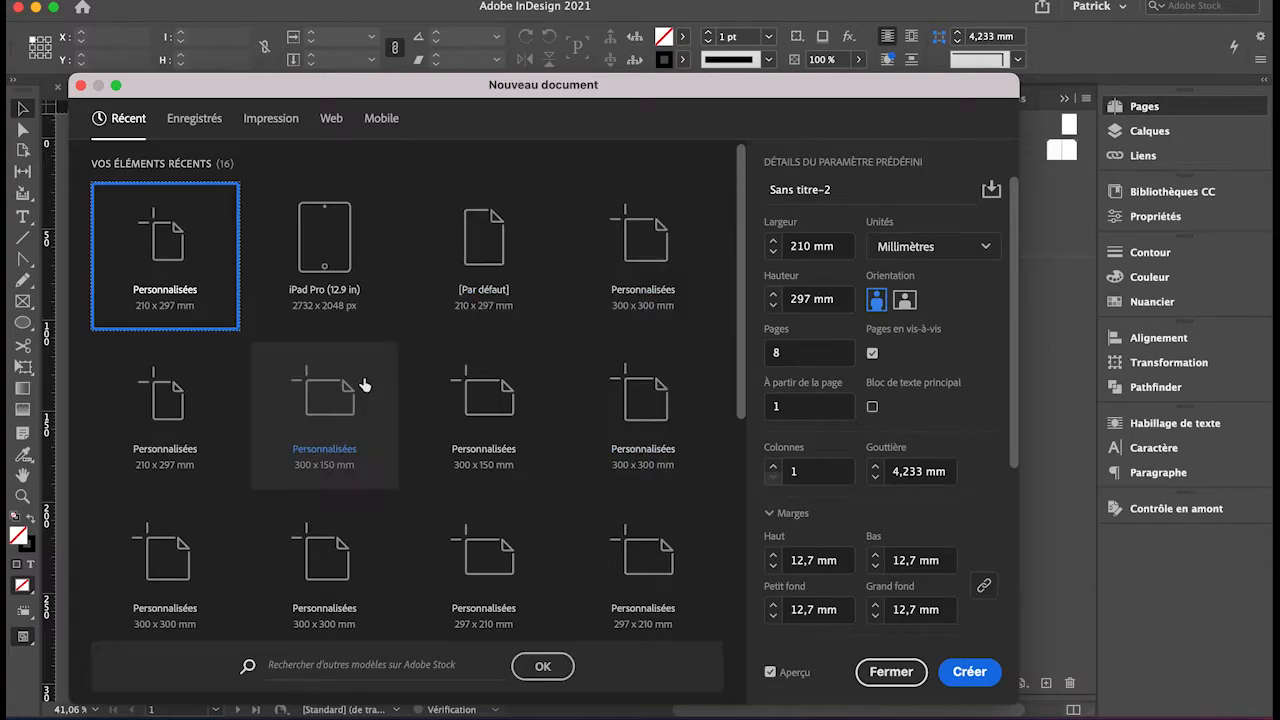
{"action": "left_click", "coordinate": [474, 262]}
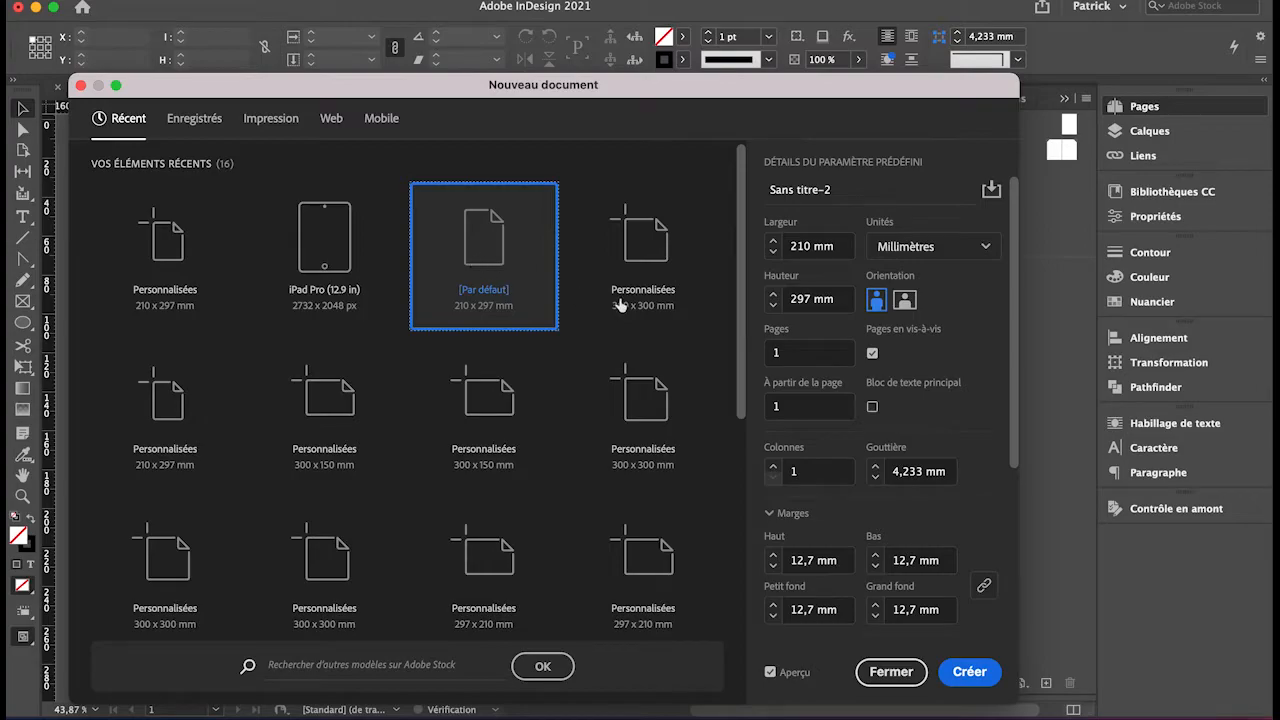
{"action": "left_click", "coordinate": [830, 194]}
{"action": "left_click", "coordinate": [830, 190]}
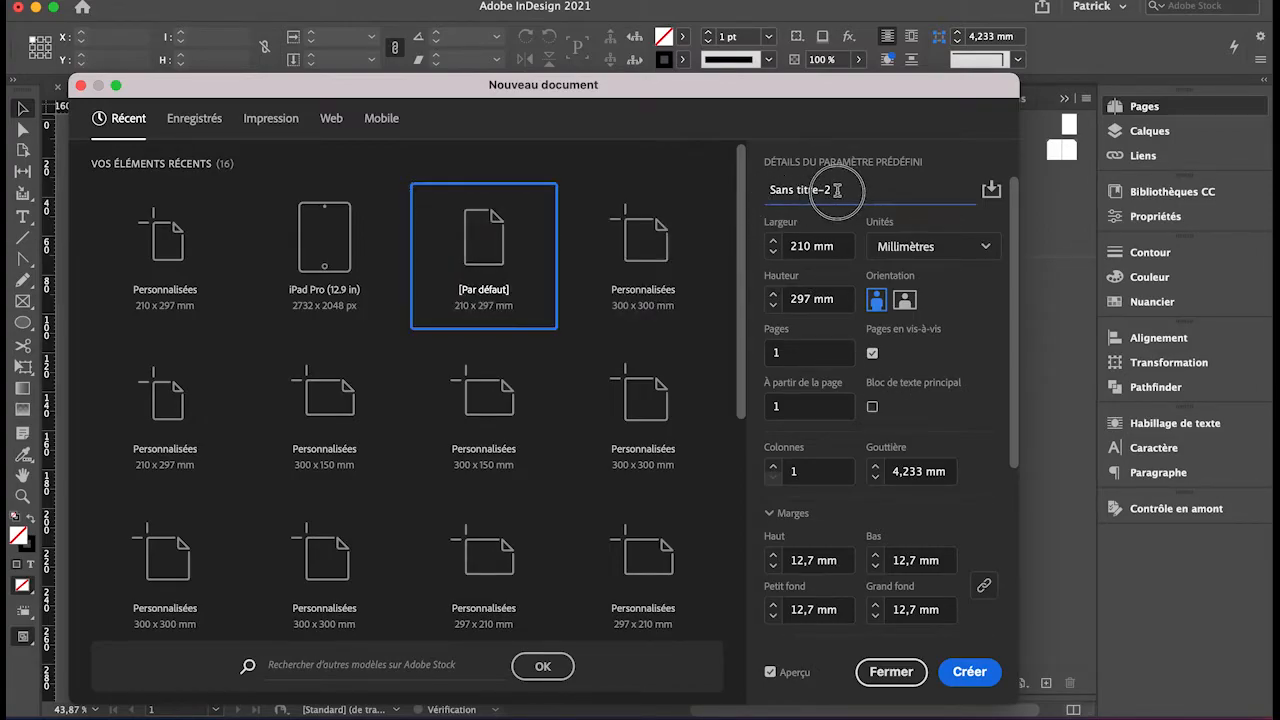
{"action": "type", "text": "Pagination(b)"}
Set the new document's page count to 8, keeping facing pages enabled.
{"action": "left_click", "coordinate": [801, 354]}
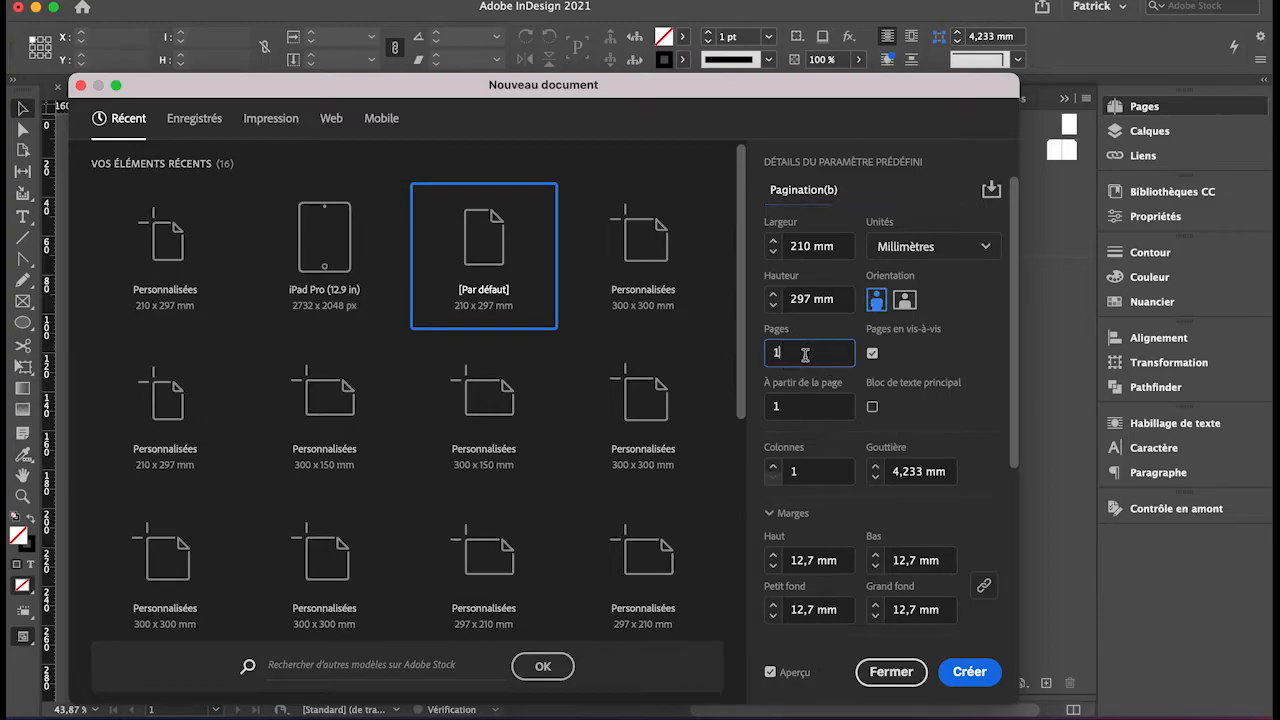
{"action": "left_click_drag", "start_coordinate": [801, 354], "coordinate": [762, 354]}
{"action": "type", "text": "8"}
{"action": "key", "text": "Tab"}
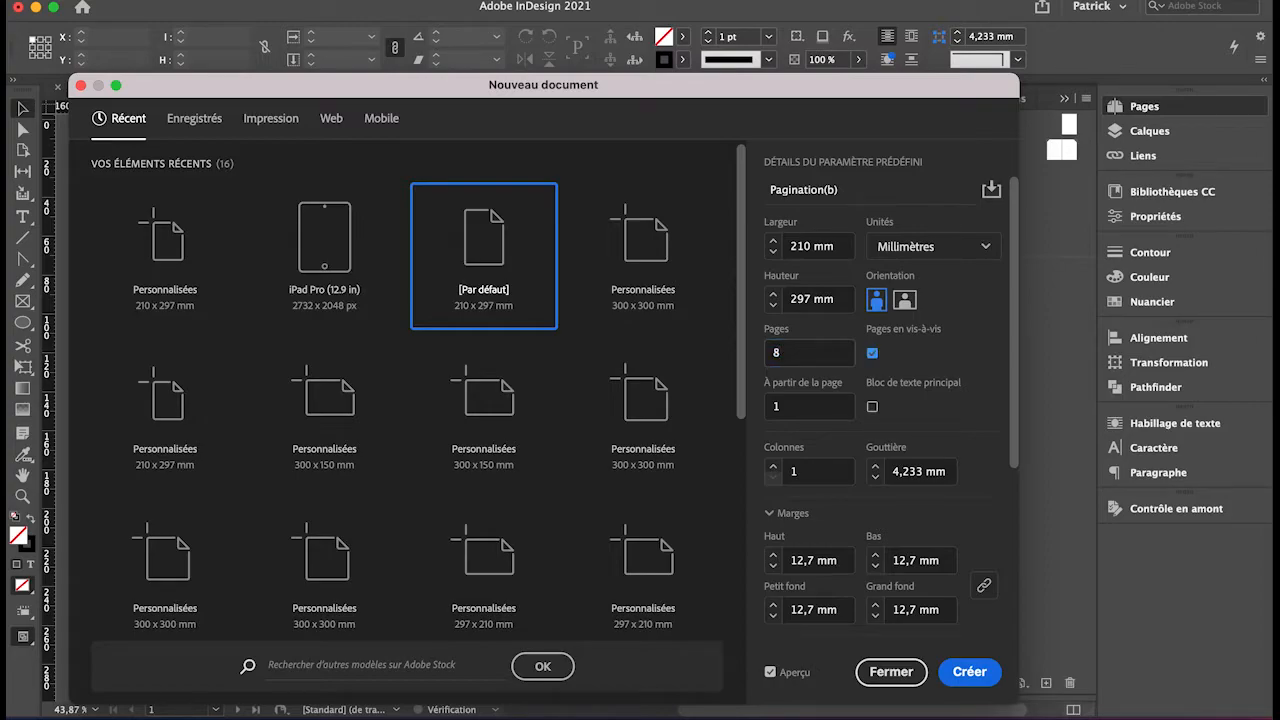
{"action": "left_click", "coordinate": [872, 355]}
{"action": "left_click", "coordinate": [872, 355]}
Set the number of columns to 3.
{"action": "left_click_drag", "start_coordinate": [790, 92], "coordinate": [839, 67]}
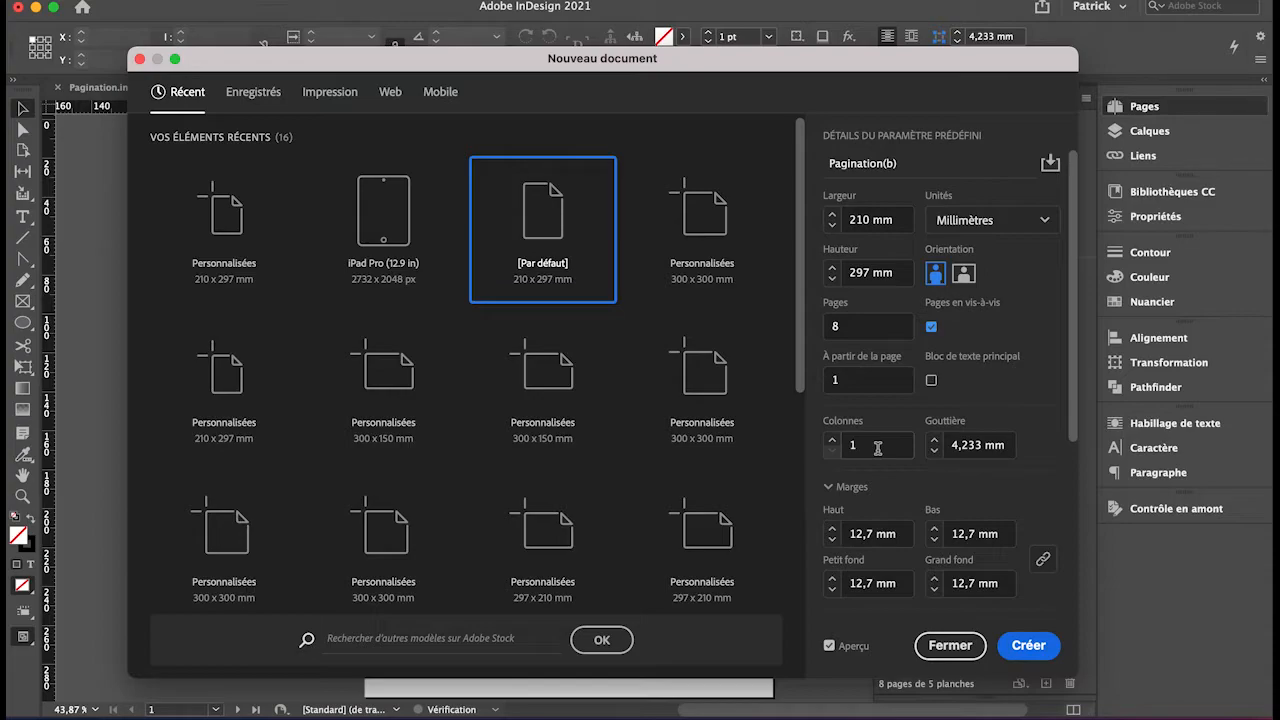
{"action": "left_click_drag", "start_coordinate": [866, 446], "coordinate": [830, 445]}
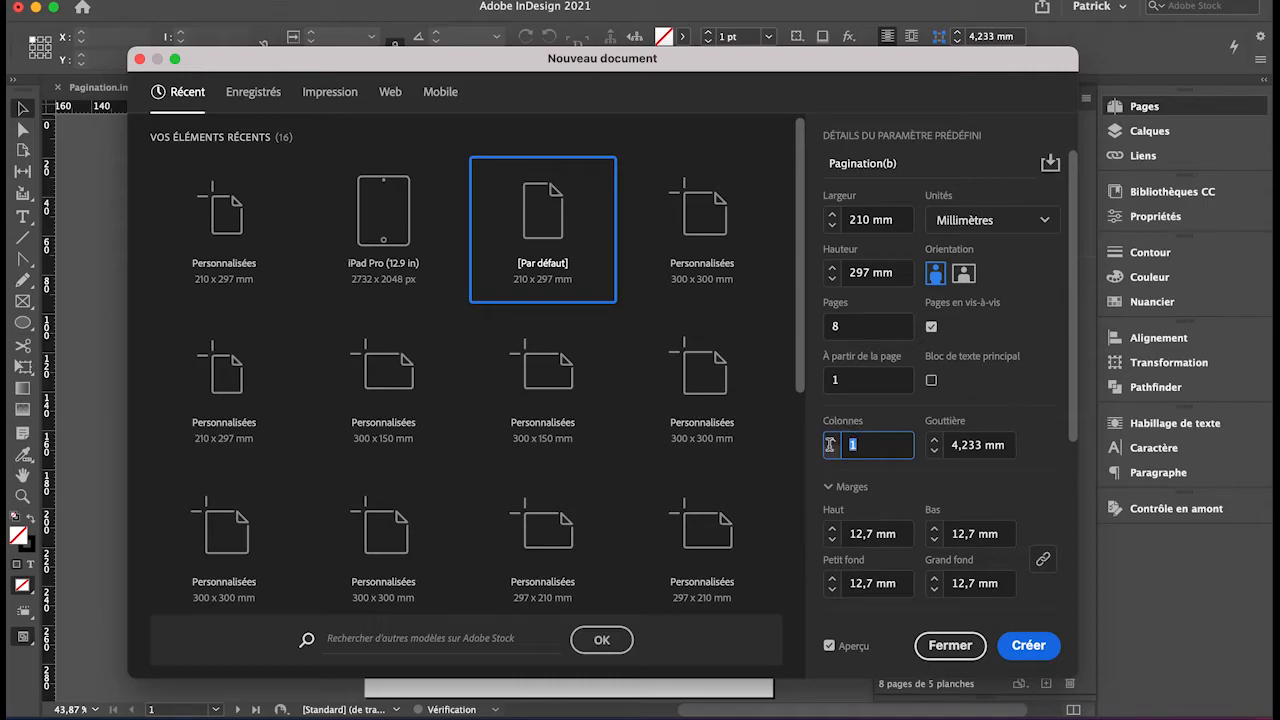
{"action": "type", "text": "3"}
{"action": "key", "text": "Tab"}
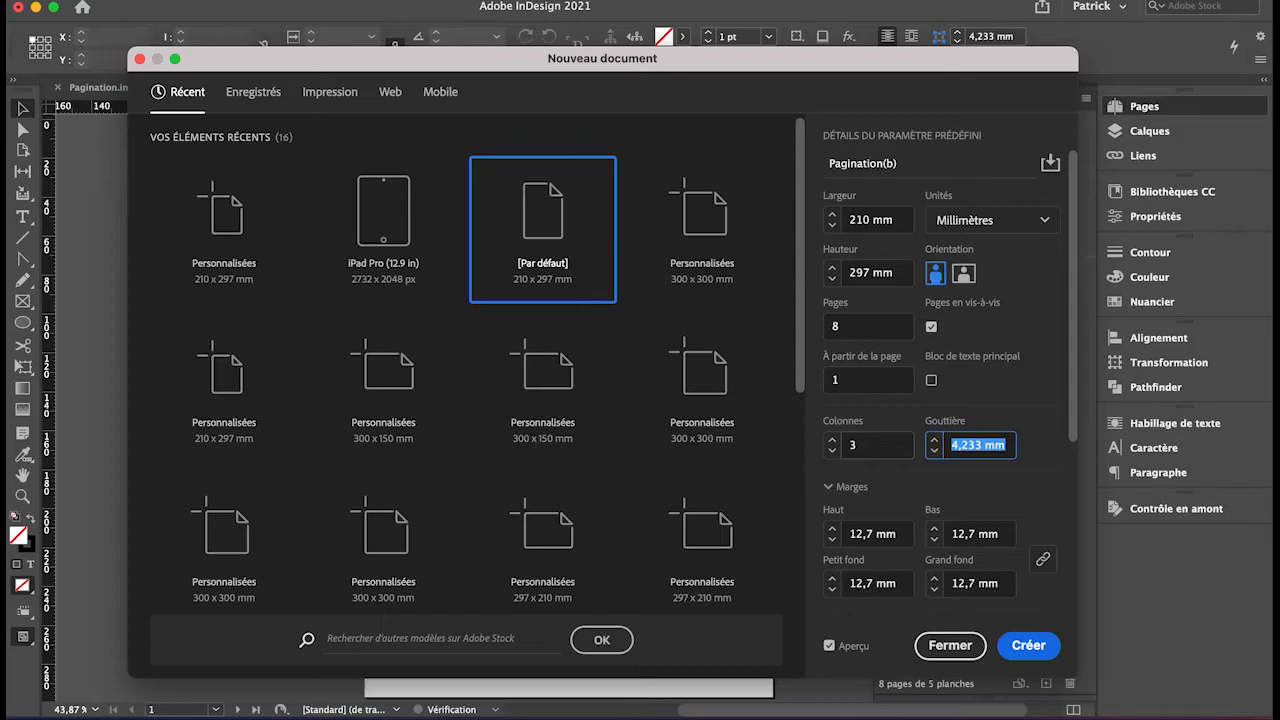
{"action": "key", "text": "Tab"}
{"action": "key", "text": "Tab"}
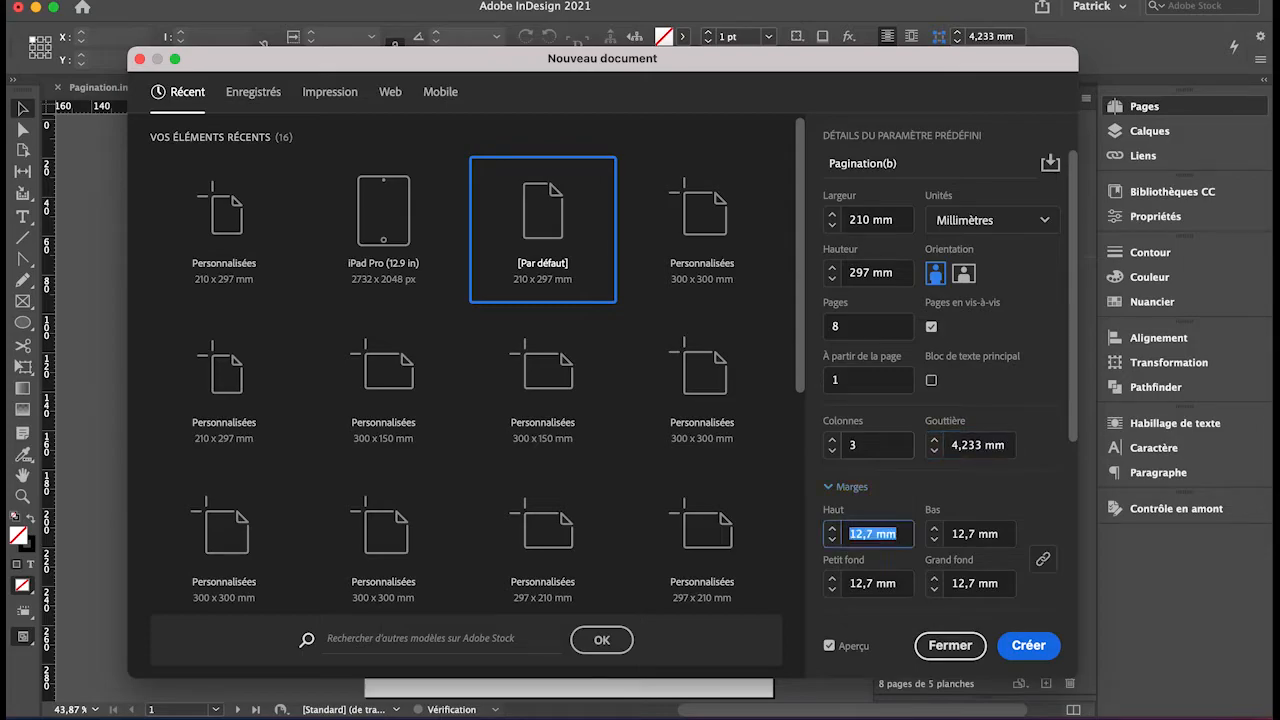
{"action": "key", "text": "Tab"}
{"action": "key", "text": "Tab"}
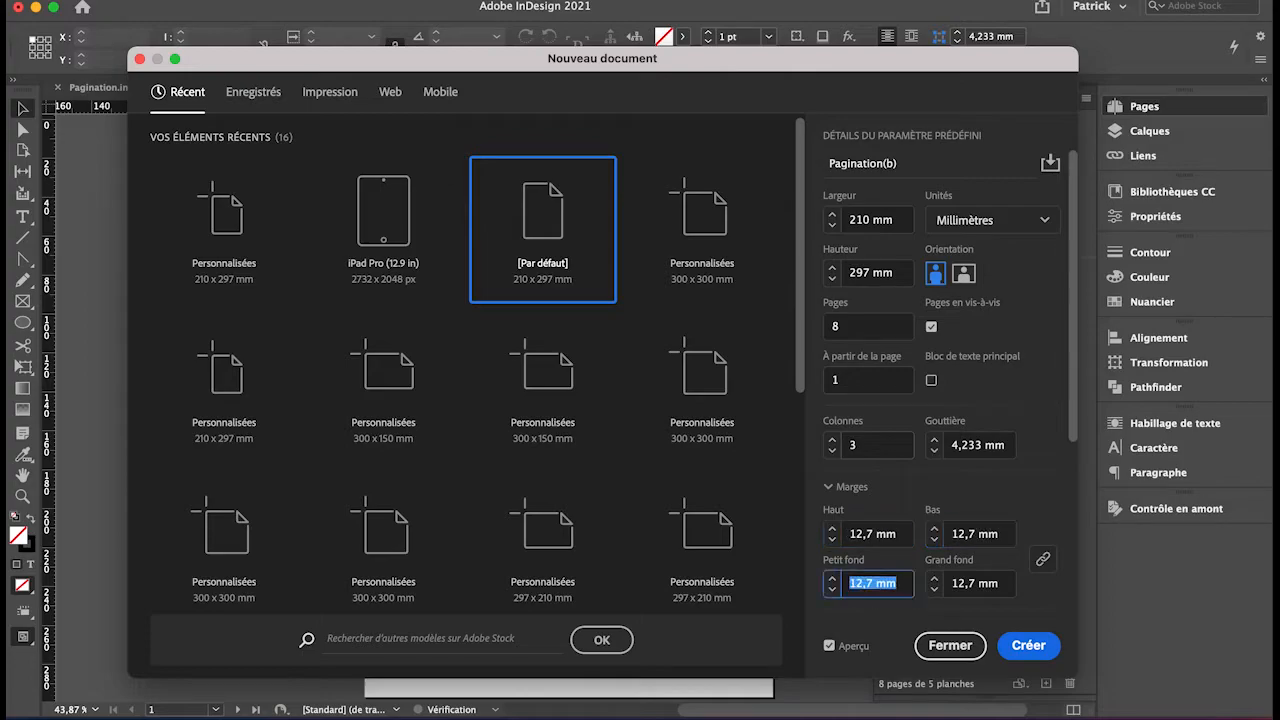
{"action": "key", "text": "Tab"}
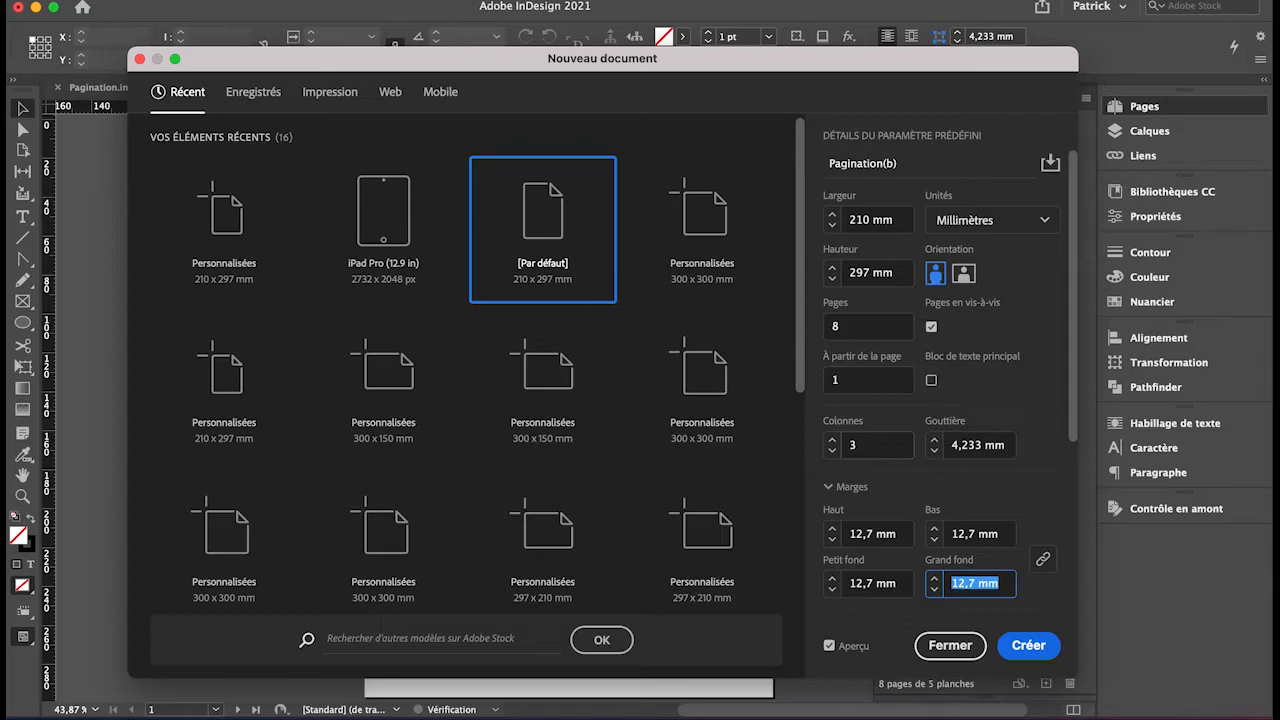
{"action": "key", "text": "Tab"}
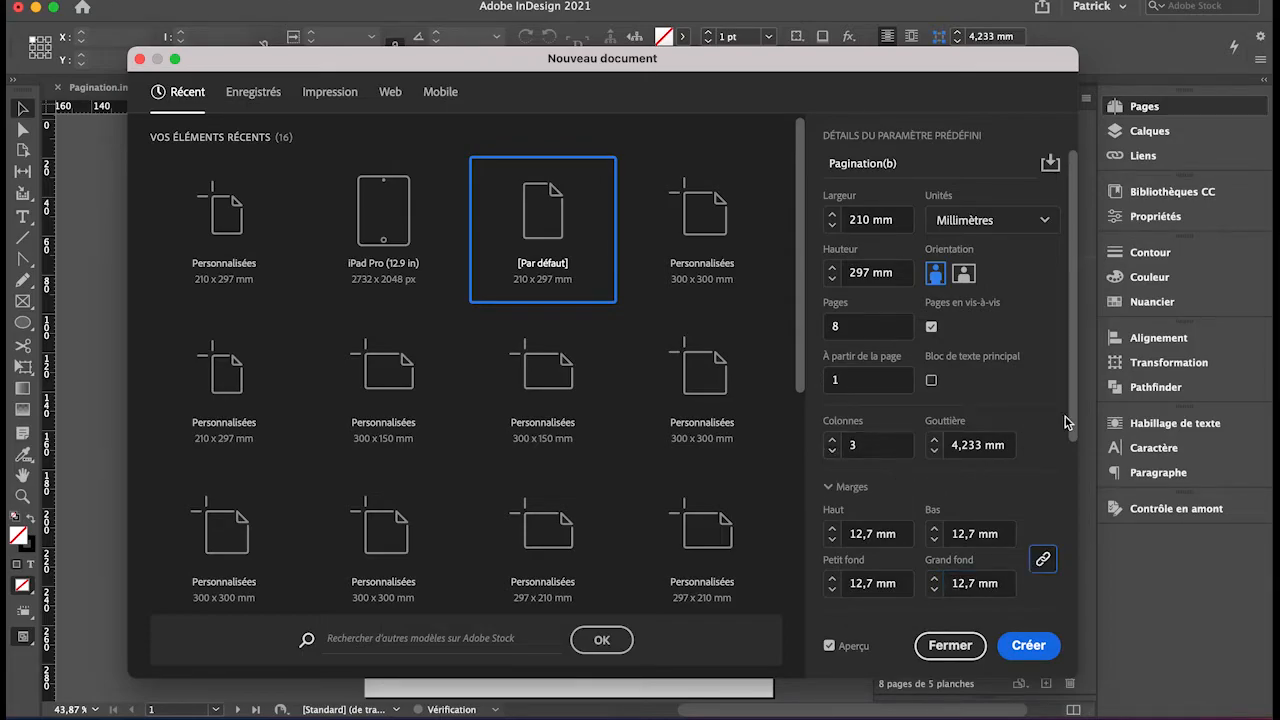
Set the bleed to 10 mm on all four sides.
{"action": "left_click_drag", "start_coordinate": [1073, 417], "coordinate": [1075, 604]}
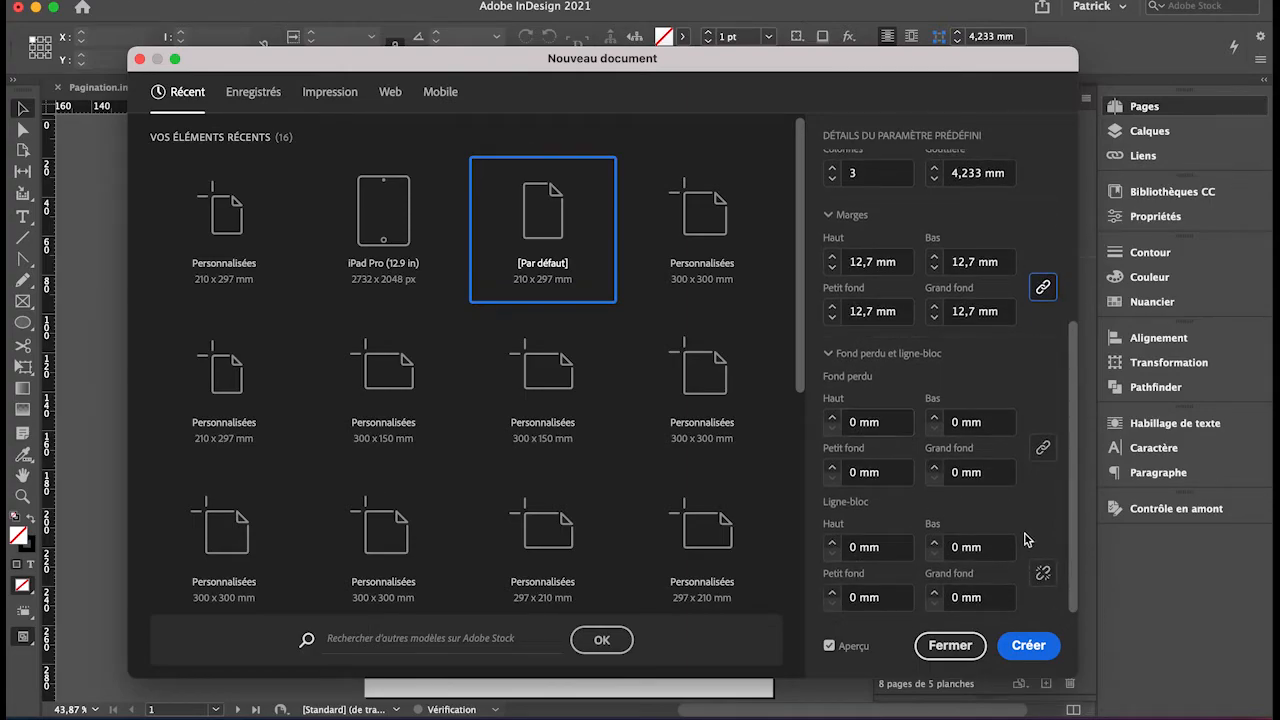
{"action": "left_click", "coordinate": [1043, 576]}
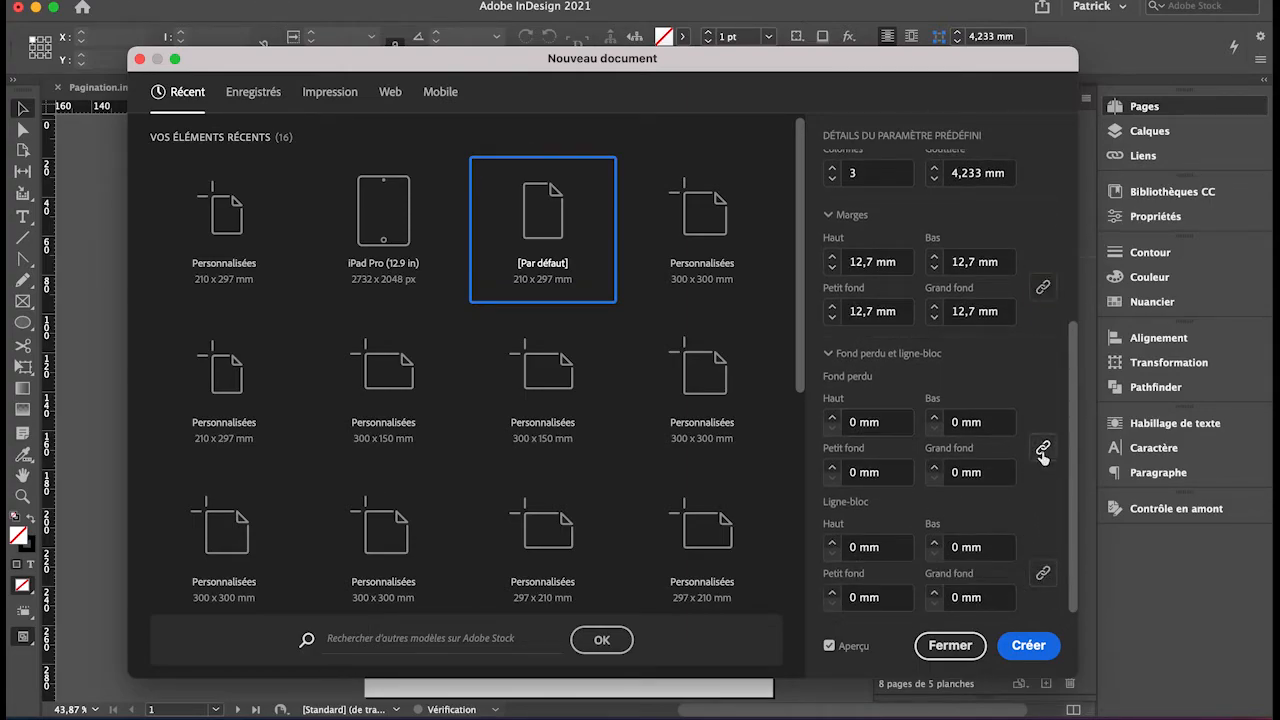
{"action": "left_click", "coordinate": [870, 423]}
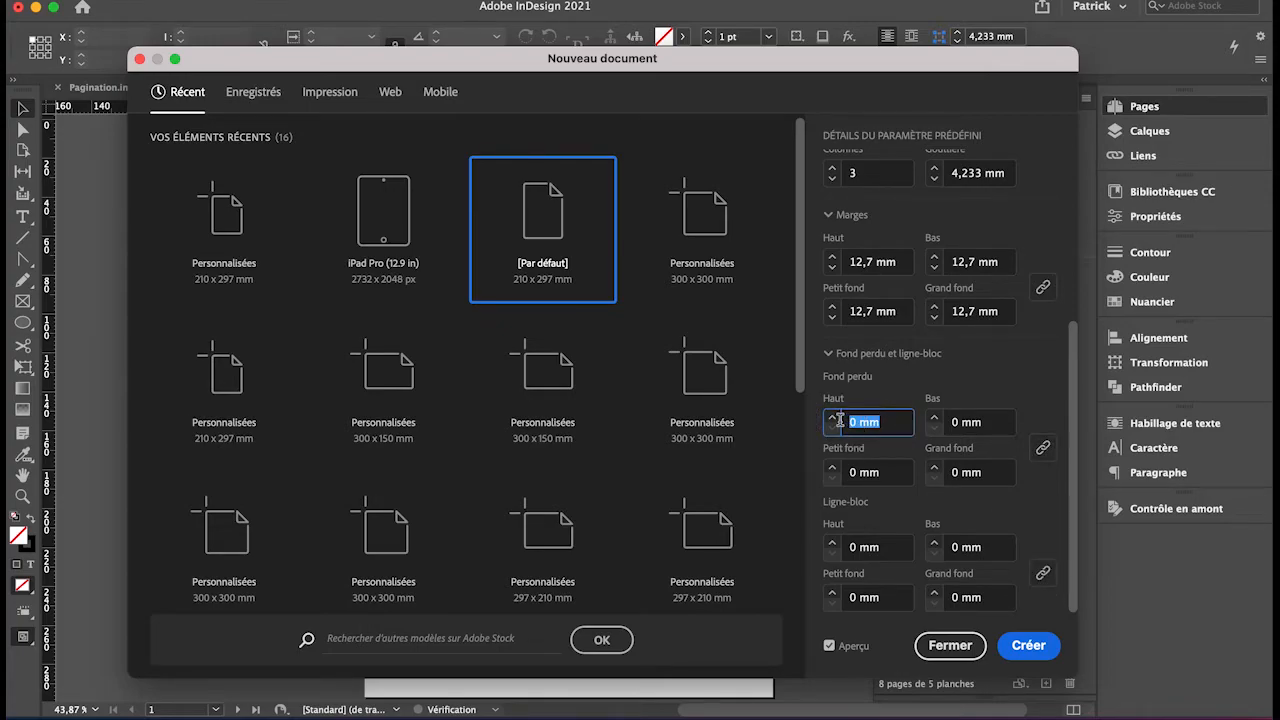
{"action": "type", "text": "10"}
{"action": "key", "text": "Tab"}
{"action": "key", "text": "Tab"}
{"action": "key", "text": "Tab"}
{"action": "key", "text": "Tab"}
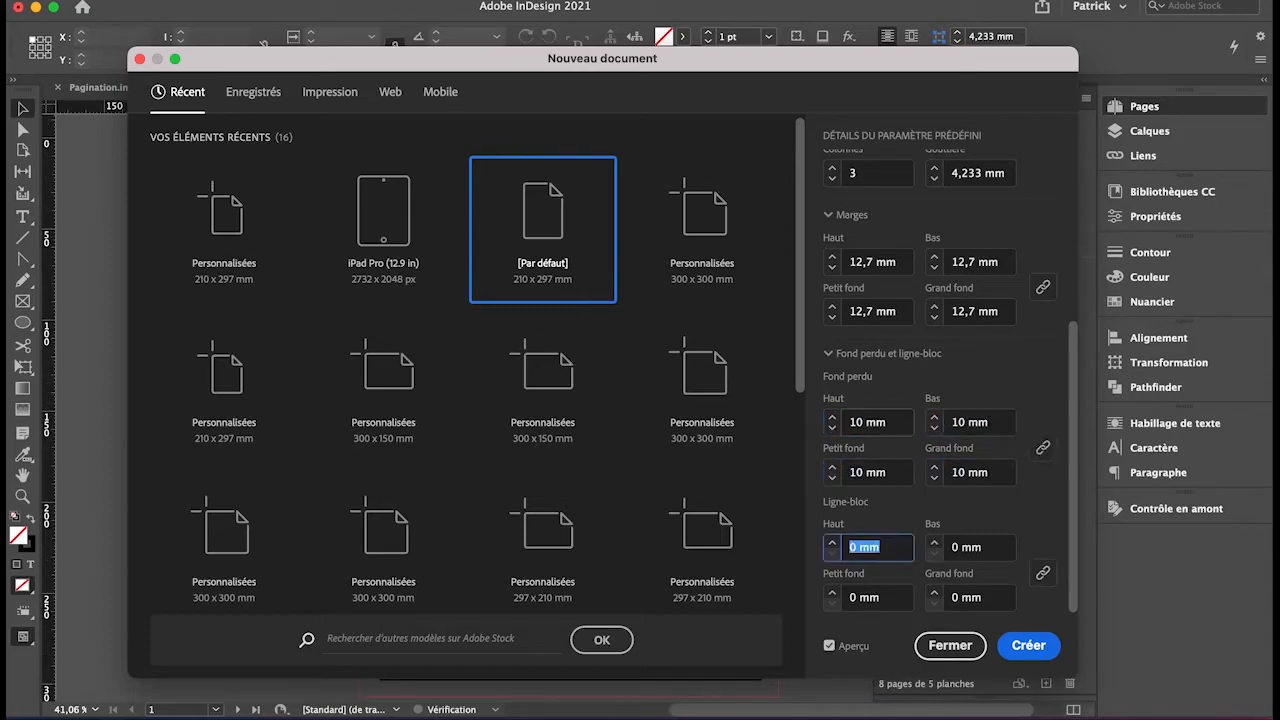
Set the slug to 25 mm on all four sides and create the document.
{"action": "type", "text": "25"}
{"action": "key", "text": "Tab"}
{"action": "key", "text": "Tab"}
{"action": "key", "text": "Tab"}
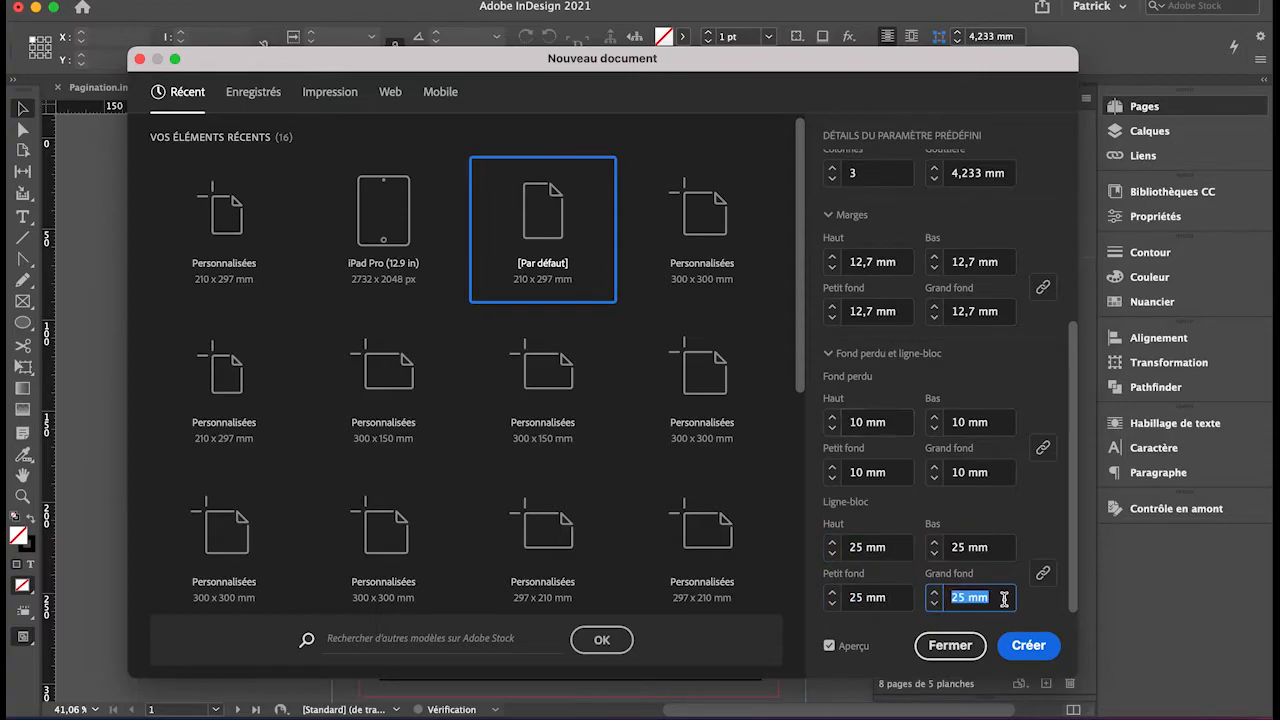
{"action": "left_click", "coordinate": [1030, 650]}
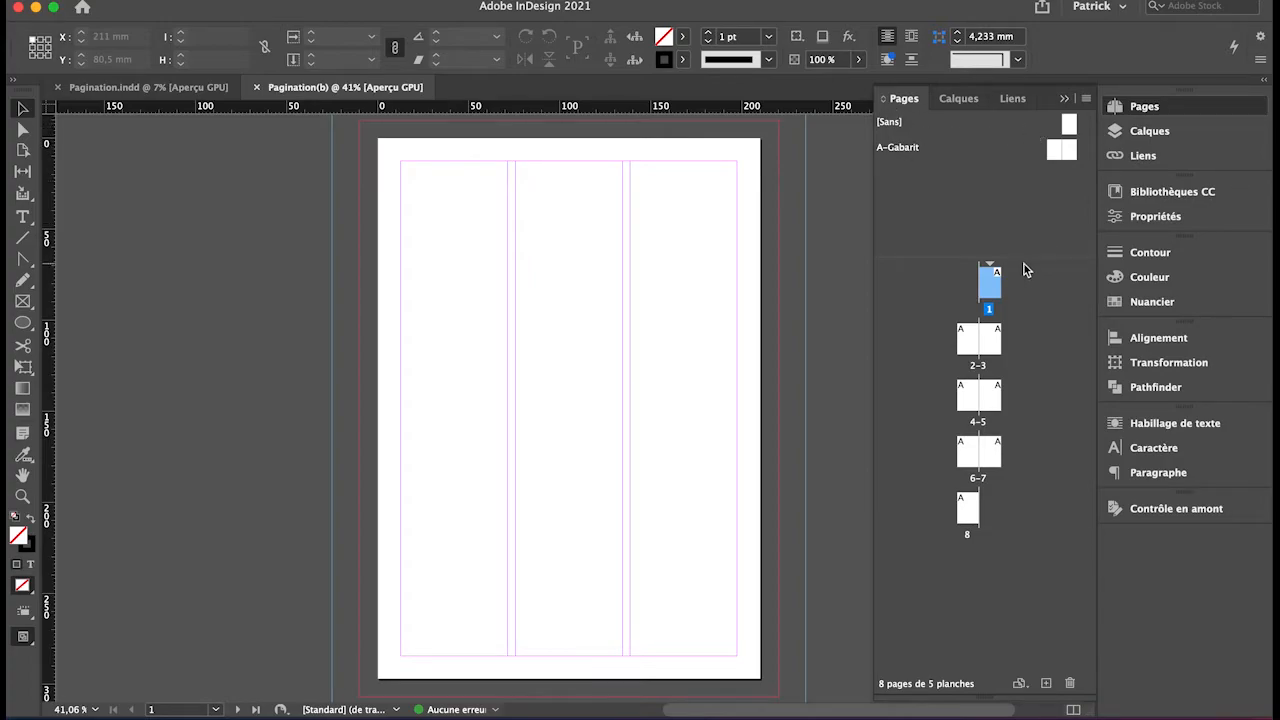
Resize the masters area of the Pages panel and browse the new document's pages.
{"action": "left_click_drag", "start_coordinate": [1028, 260], "coordinate": [1000, 206]}
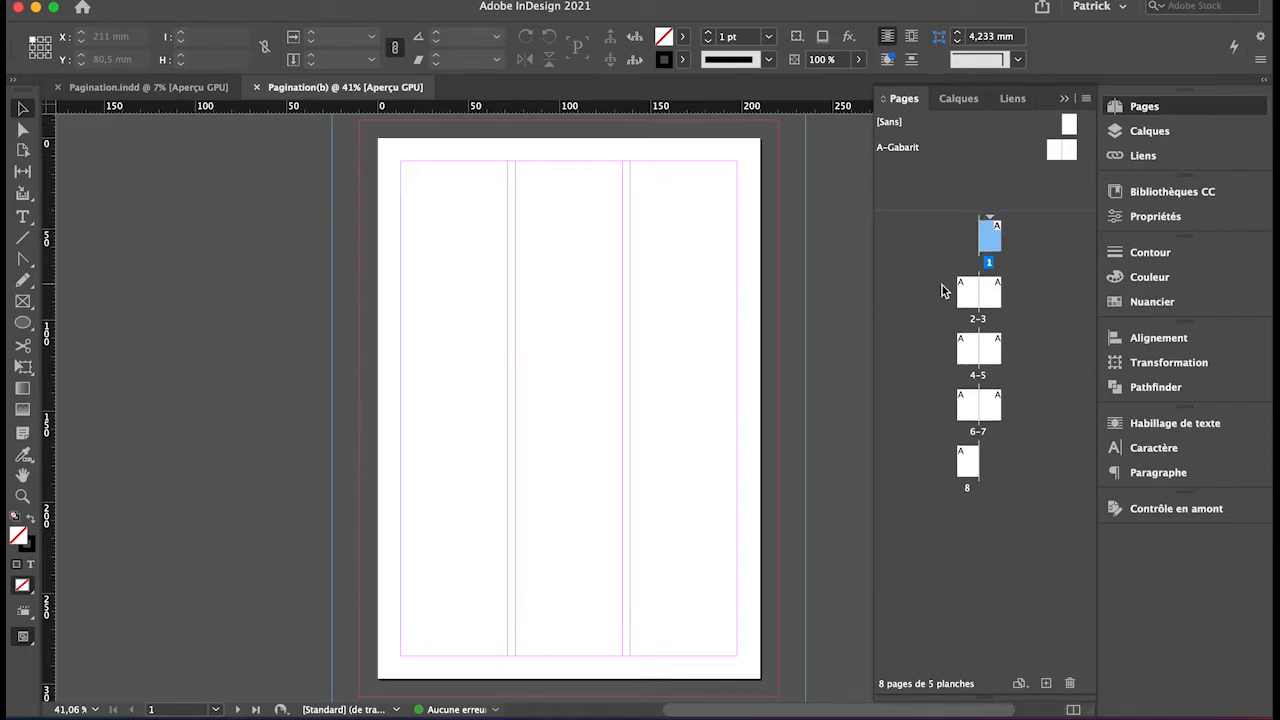
{"action": "left_click", "coordinate": [968, 292]}
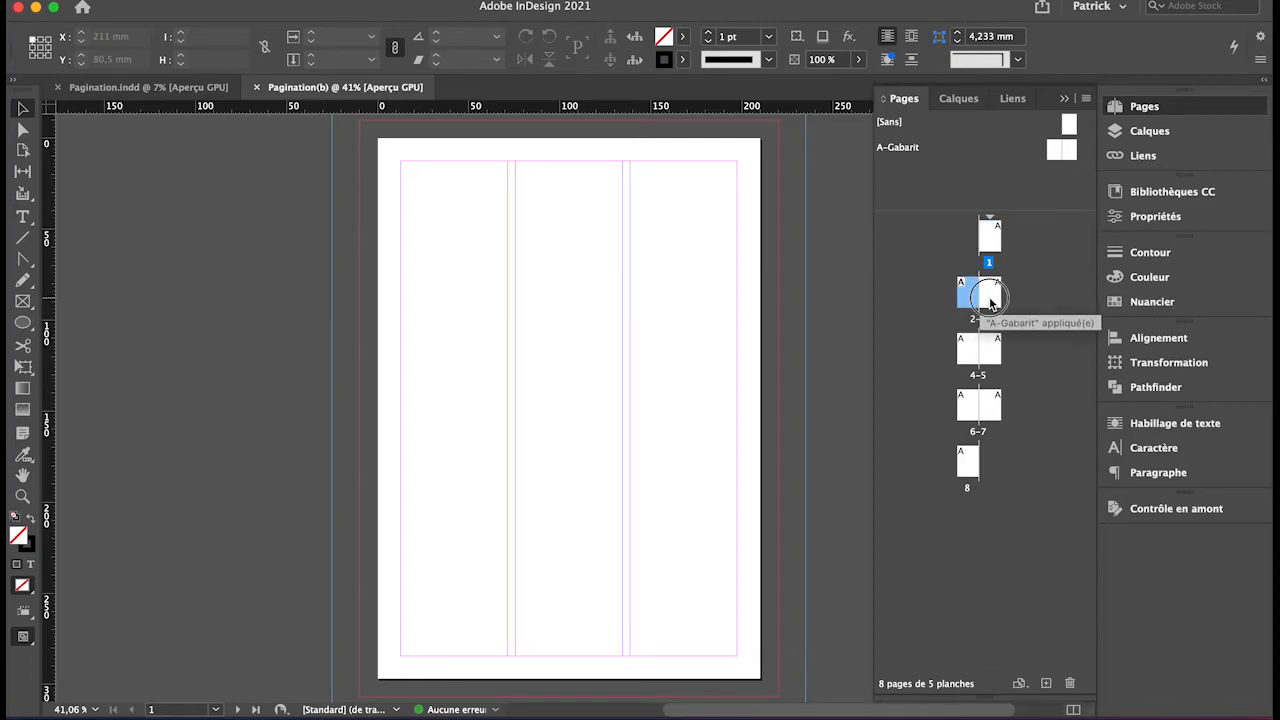
{"action": "left_click", "coordinate": [990, 293]}
{"action": "left_click", "coordinate": [968, 348]}
{"action": "left_click", "coordinate": [991, 349]}
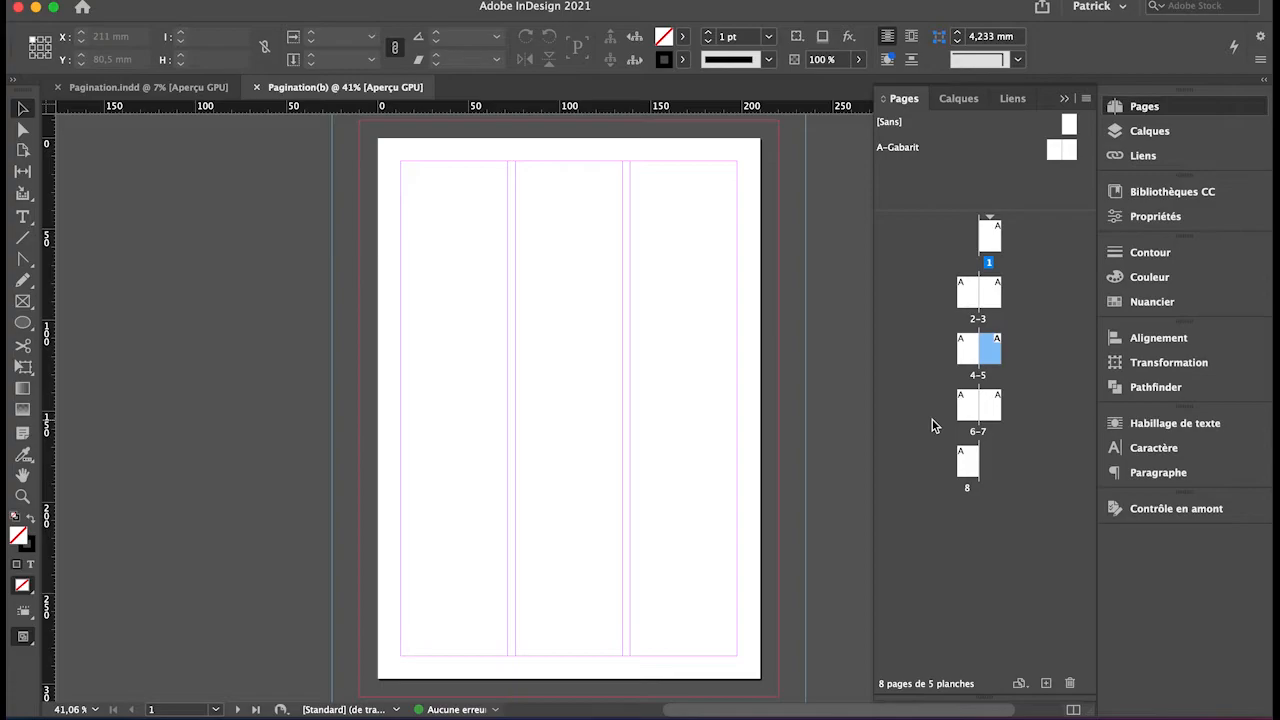
{"action": "left_click", "coordinate": [994, 238]}
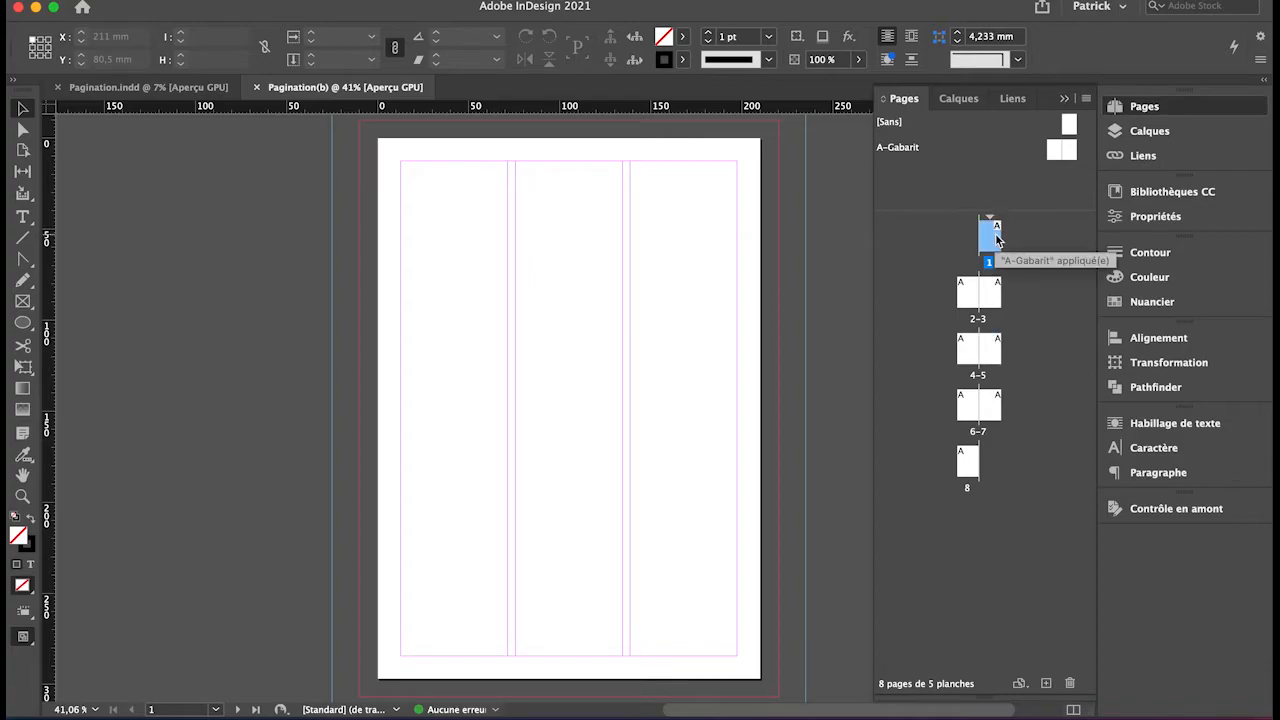
{"action": "left_click", "coordinate": [934, 179]}
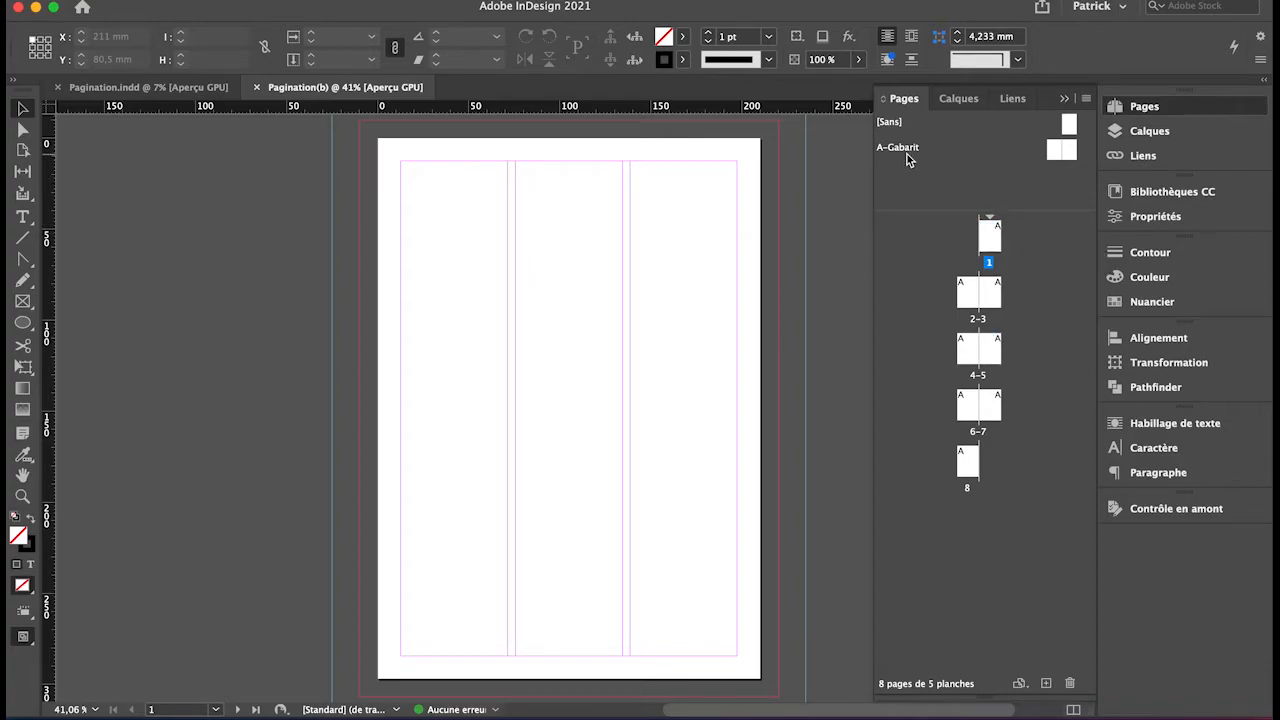
Set the Pages panel thumbnail size to Très grande for pages and masters, then enlarge the masters area.
{"action": "right_click", "coordinate": [948, 158]}
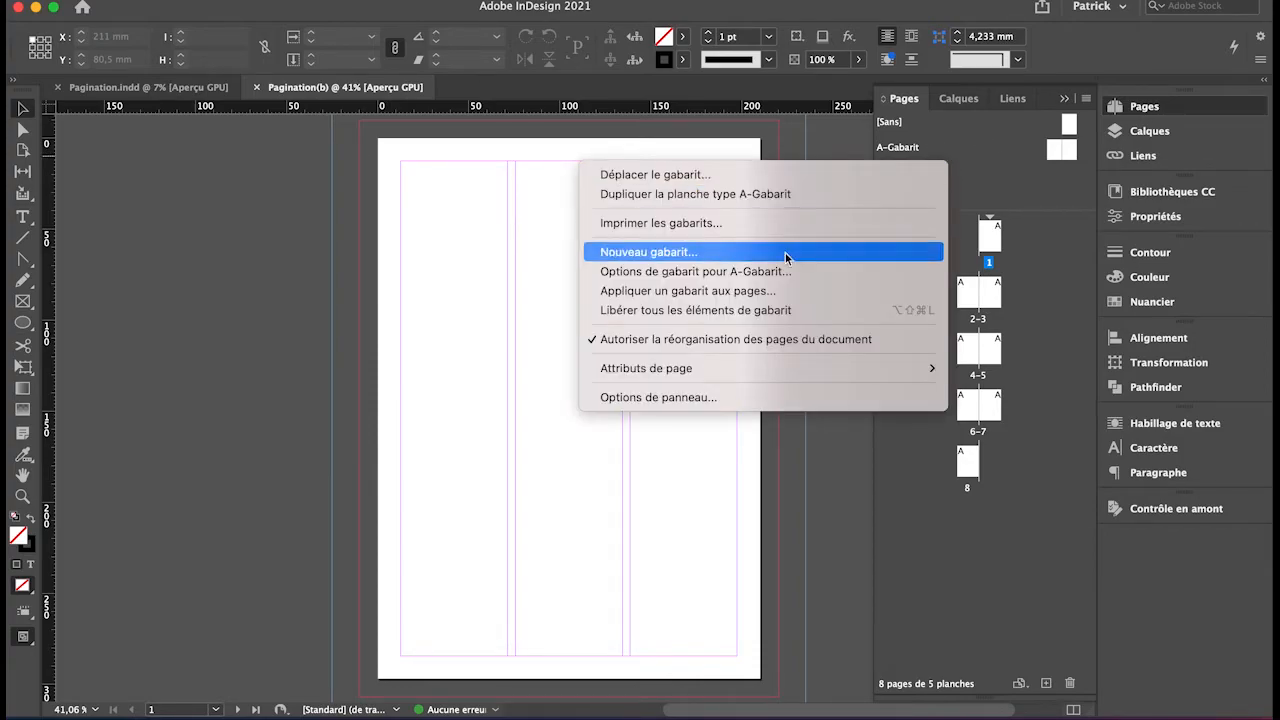
{"action": "left_click", "coordinate": [687, 398]}
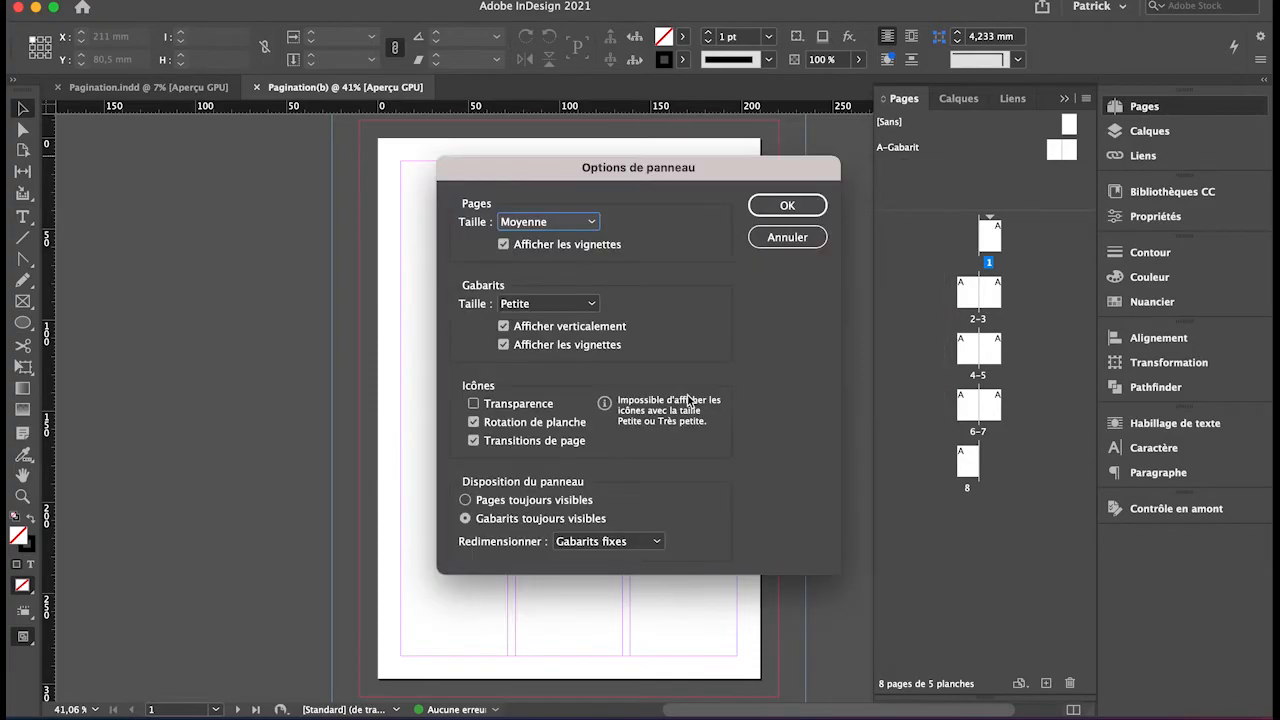
{"action": "left_click", "coordinate": [591, 222]}
{"action": "left_click", "coordinate": [546, 314]}
{"action": "left_click", "coordinate": [592, 308]}
{"action": "left_click", "coordinate": [568, 398]}
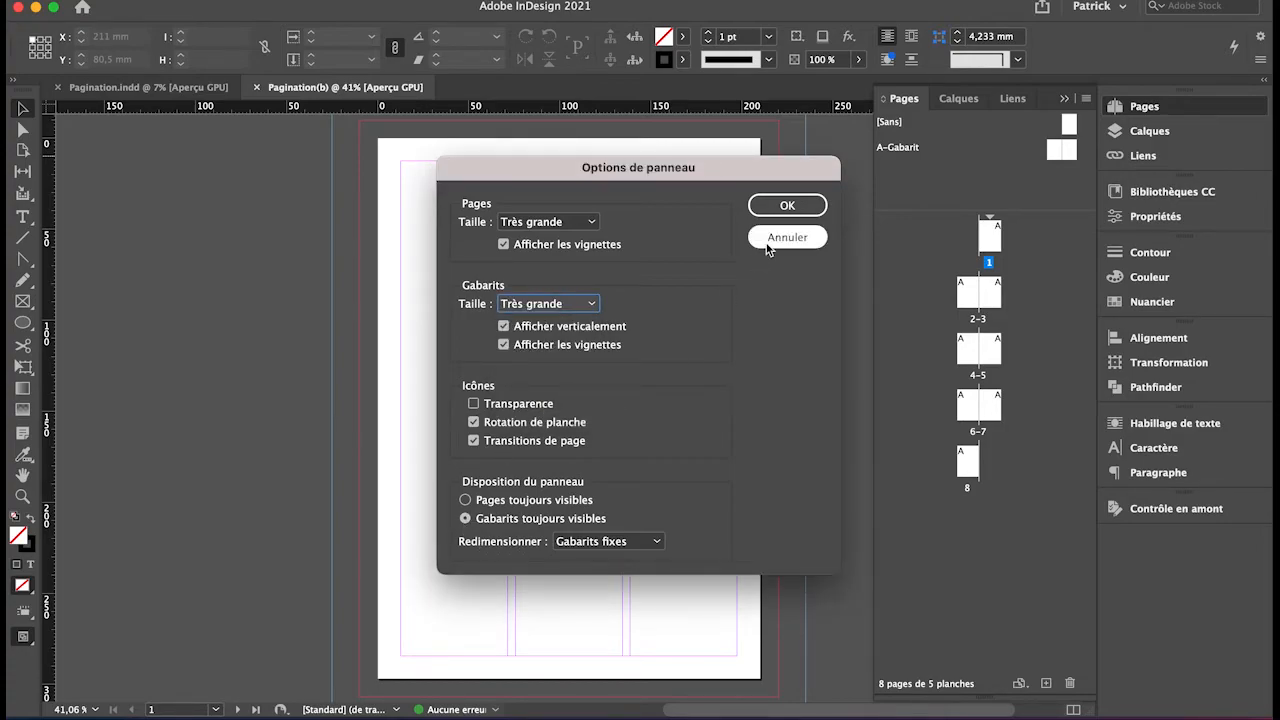
{"action": "left_click", "coordinate": [785, 206]}
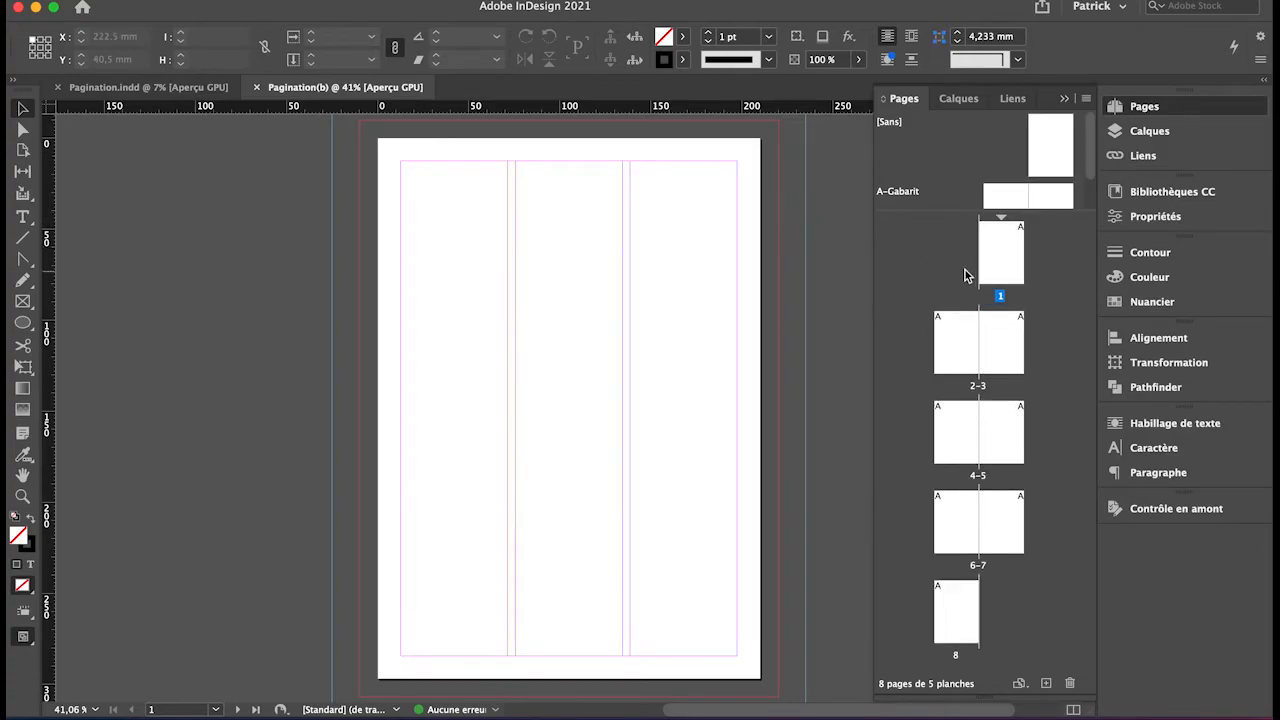
{"action": "left_click_drag", "start_coordinate": [956, 214], "coordinate": [973, 331]}
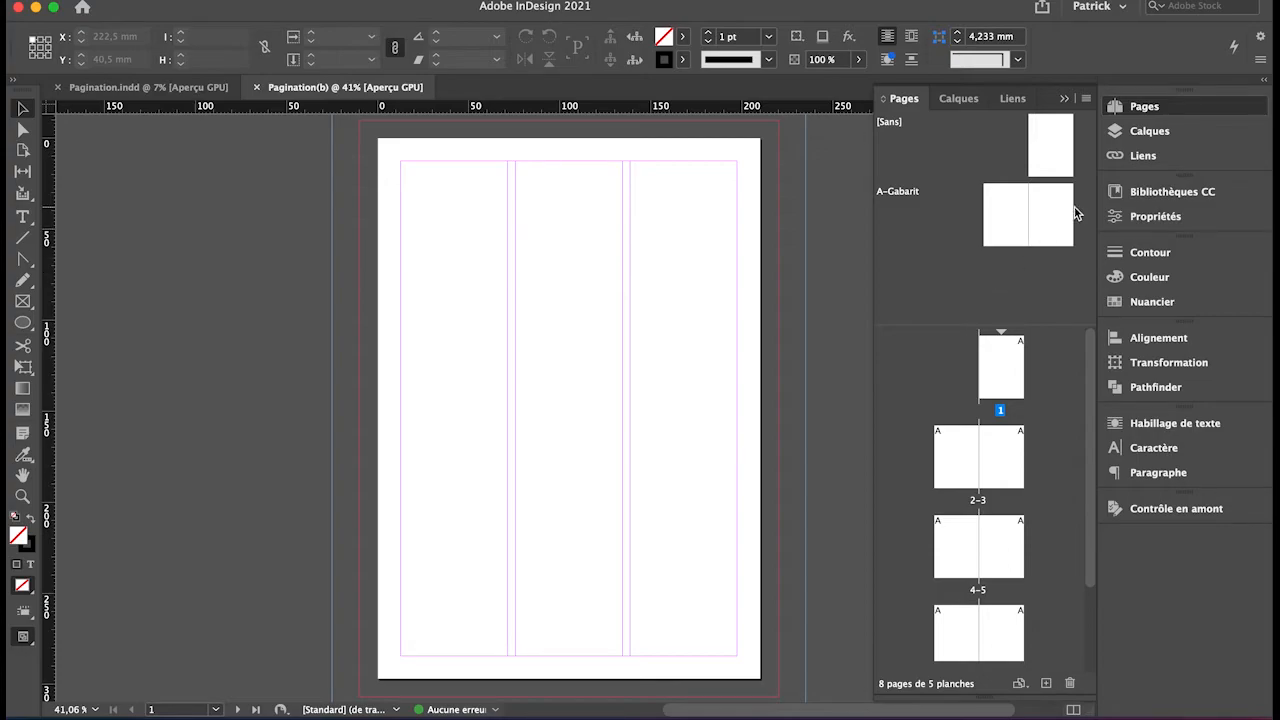
Open the Layers panel and add three new layers above the existing one.
{"action": "left_click", "coordinate": [1157, 135]}
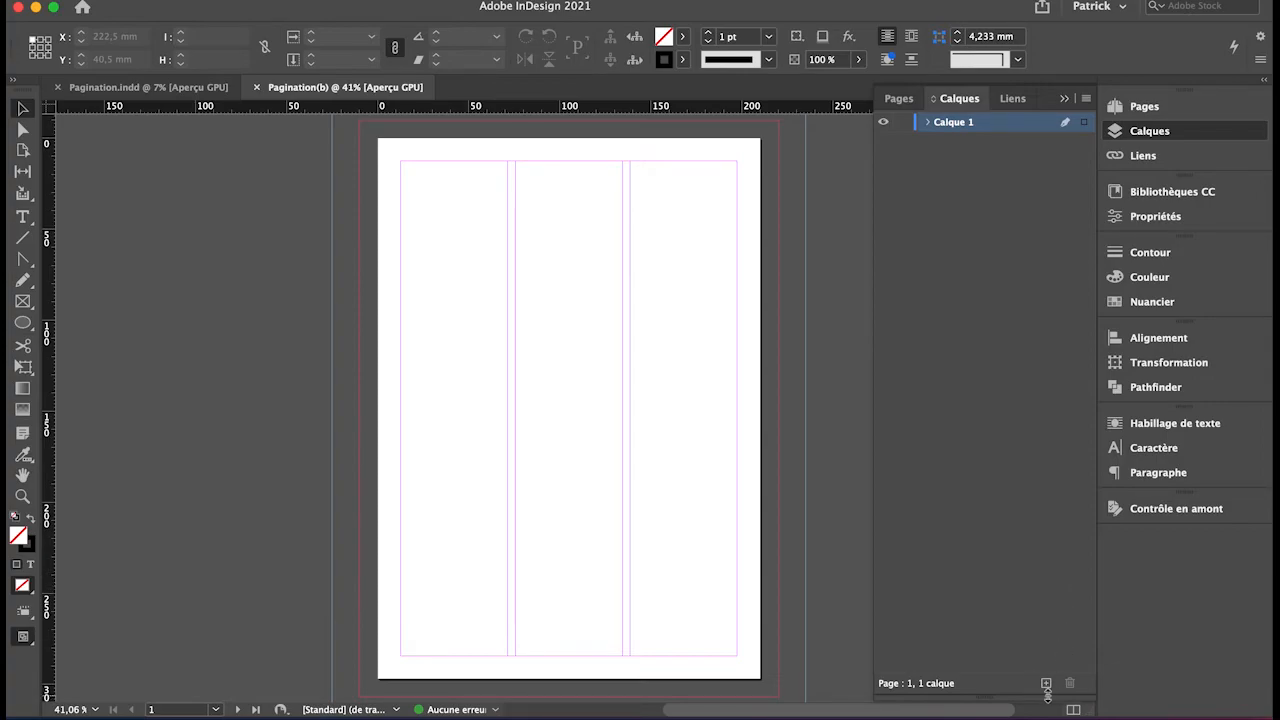
{"action": "left_click", "coordinate": [1046, 684]}
{"action": "left_click", "coordinate": [1046, 684]}
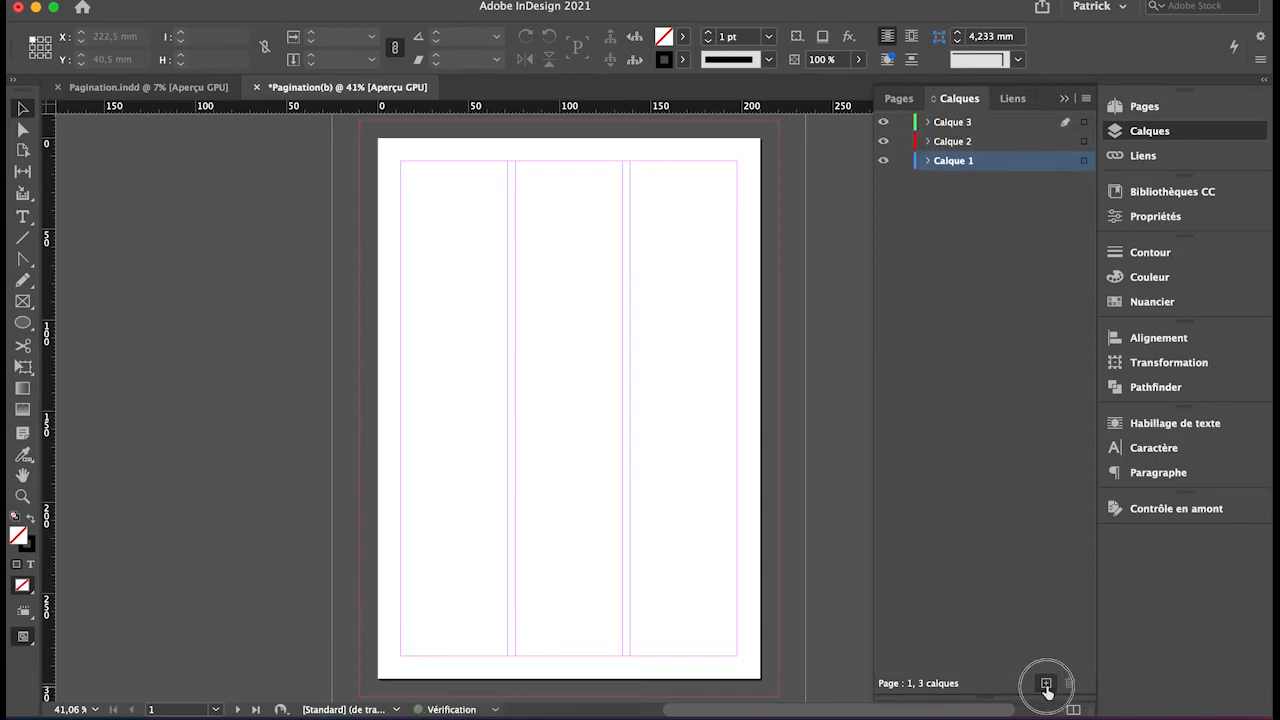
{"action": "left_click", "coordinate": [1046, 684]}
Rename the bottom layer, Calque 1, to FOND.
{"action": "double_click", "coordinate": [968, 182]}
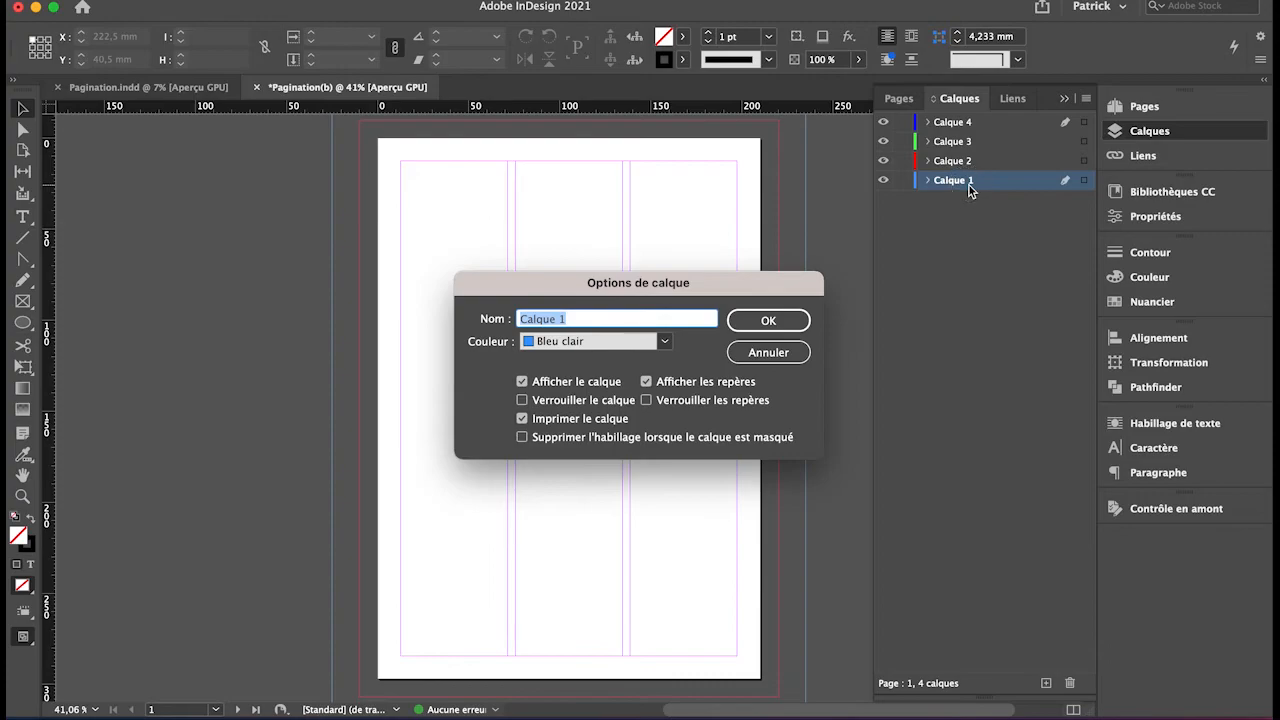
{"action": "type", "text": "FOND"}
{"action": "left_click", "coordinate": [770, 322]}
Rename the second layer, Calque 2, to IMG.
{"action": "left_click", "coordinate": [997, 161]}
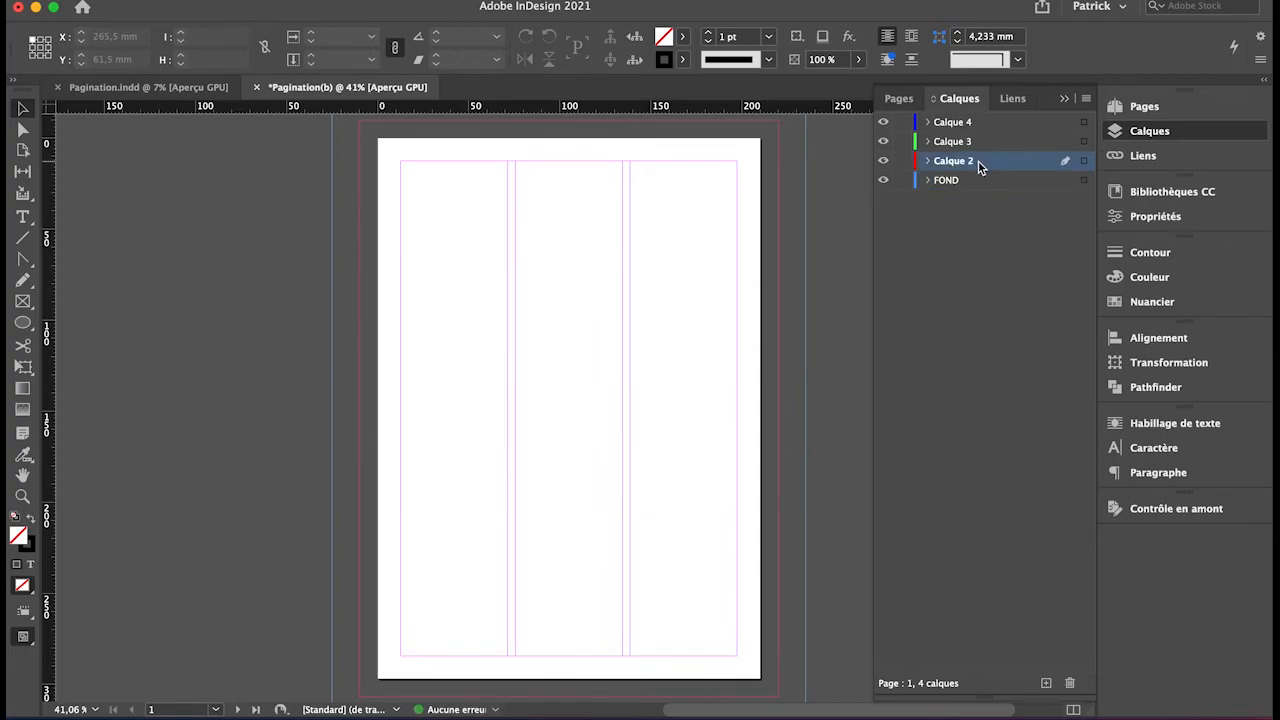
{"action": "double_click", "coordinate": [973, 164]}
{"action": "type", "text": "IMC"}
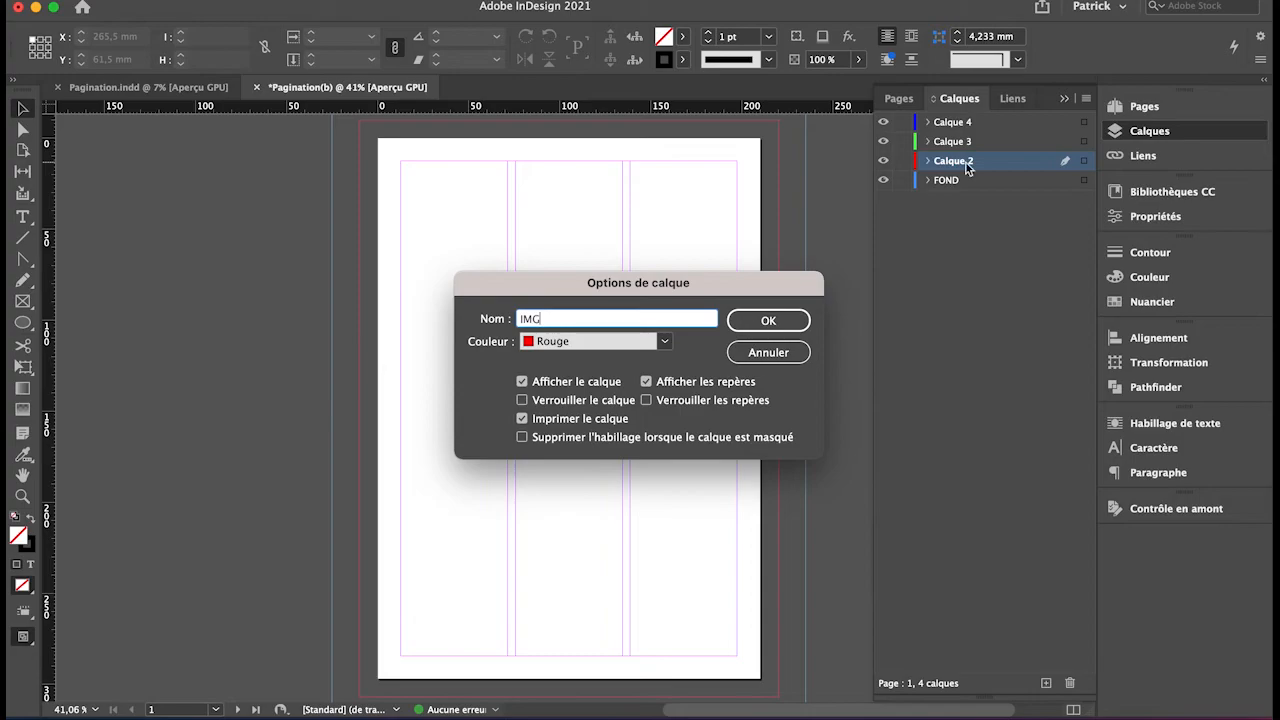
{"action": "left_click", "coordinate": [771, 322]}
Rename the third layer, Calque 3, to TEXTE.
{"action": "left_click", "coordinate": [965, 142]}
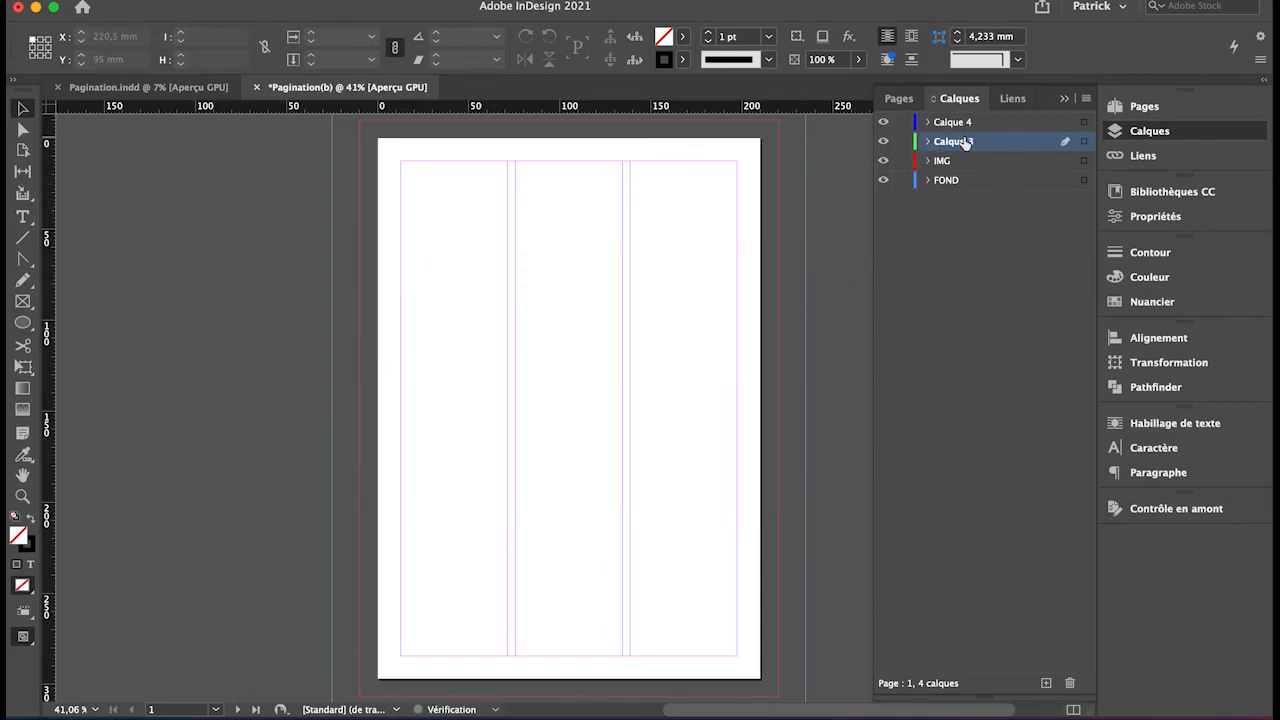
{"action": "double_click", "coordinate": [965, 142]}
{"action": "type", "text": "Y"}
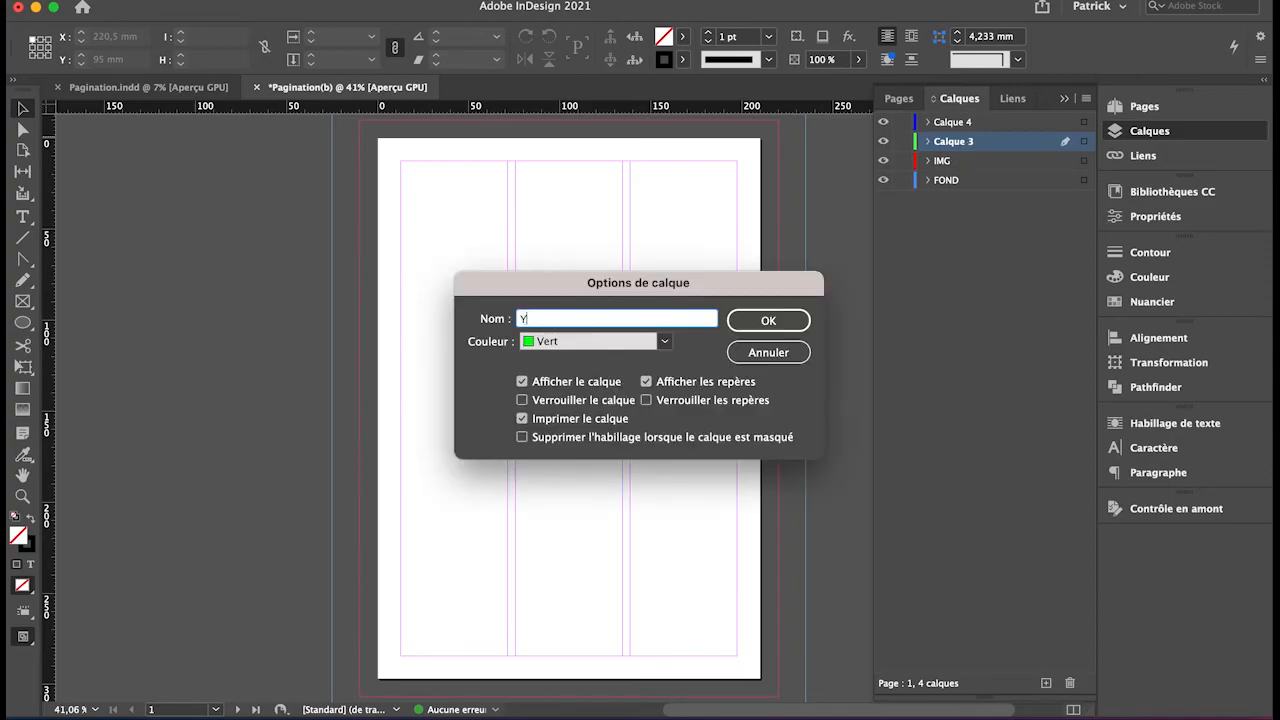
{"action": "key", "text": "BackSpace"}
{"action": "type", "text": "TEXTE"}
{"action": "left_click", "coordinate": [750, 322]}
Rename the top layer, Calque 4, to GABARITS and briefly check the Pages panel before returning to layers.
{"action": "left_click", "coordinate": [960, 123]}
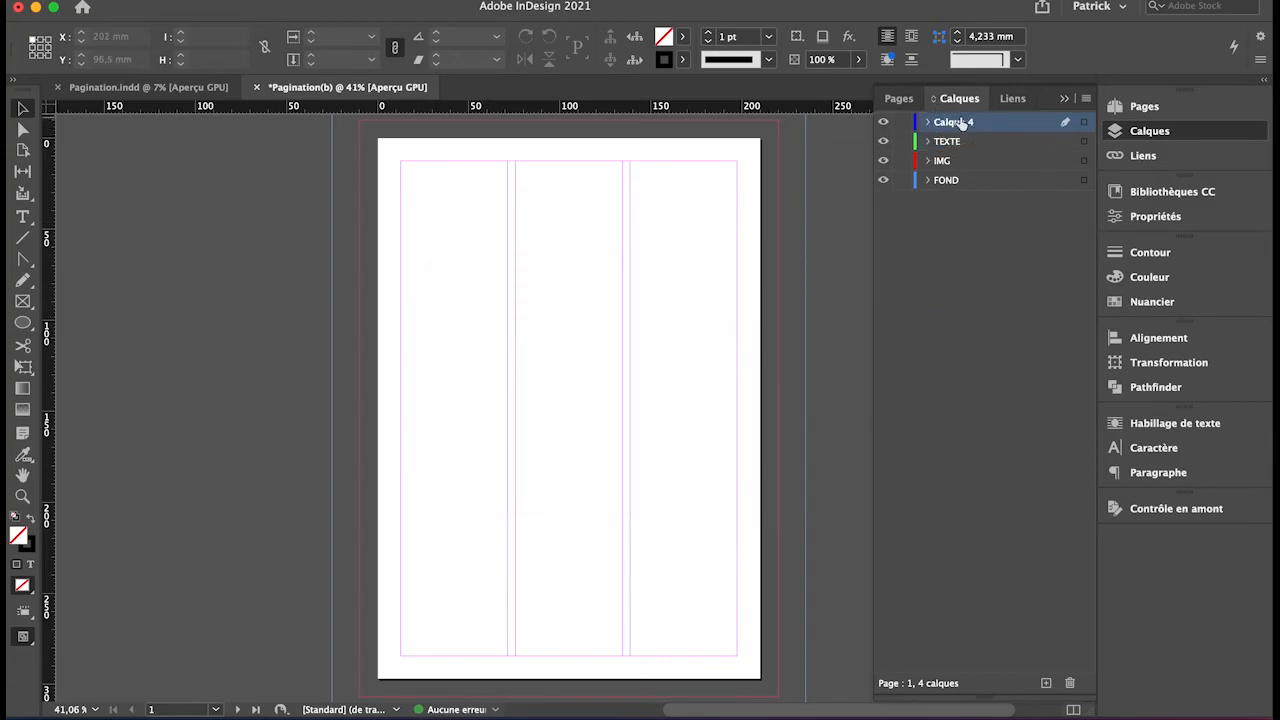
{"action": "double_click", "coordinate": [960, 122]}
{"action": "left_click", "coordinate": [983, 117]}
{"action": "left_click_drag", "start_coordinate": [981, 121], "coordinate": [905, 122]}
{"action": "type", "text": "CA"}
{"action": "type", "text": "BAR"}
{"action": "type", "text": "I"}
{"action": "type", "text": "t"}
{"action": "key", "text": "BackSpace"}
{"action": "type", "text": "TS"}
{"action": "left_click", "coordinate": [949, 205]}
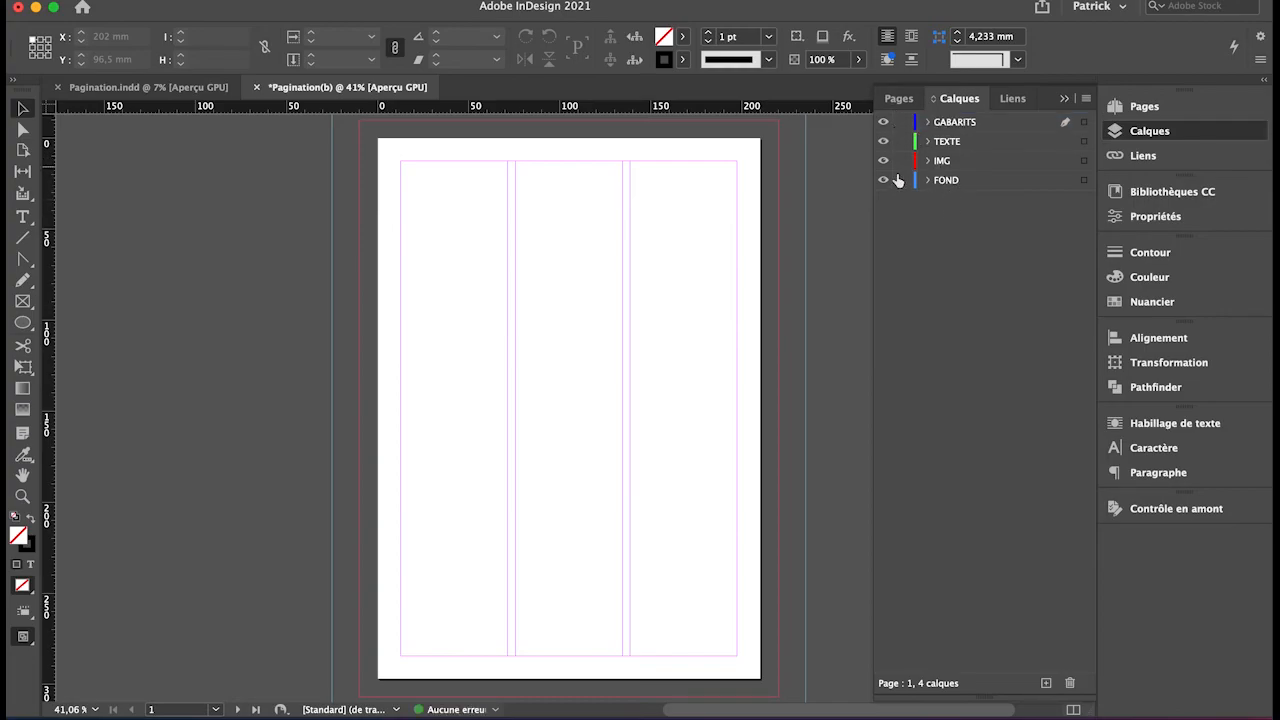
{"action": "left_click", "coordinate": [906, 104]}
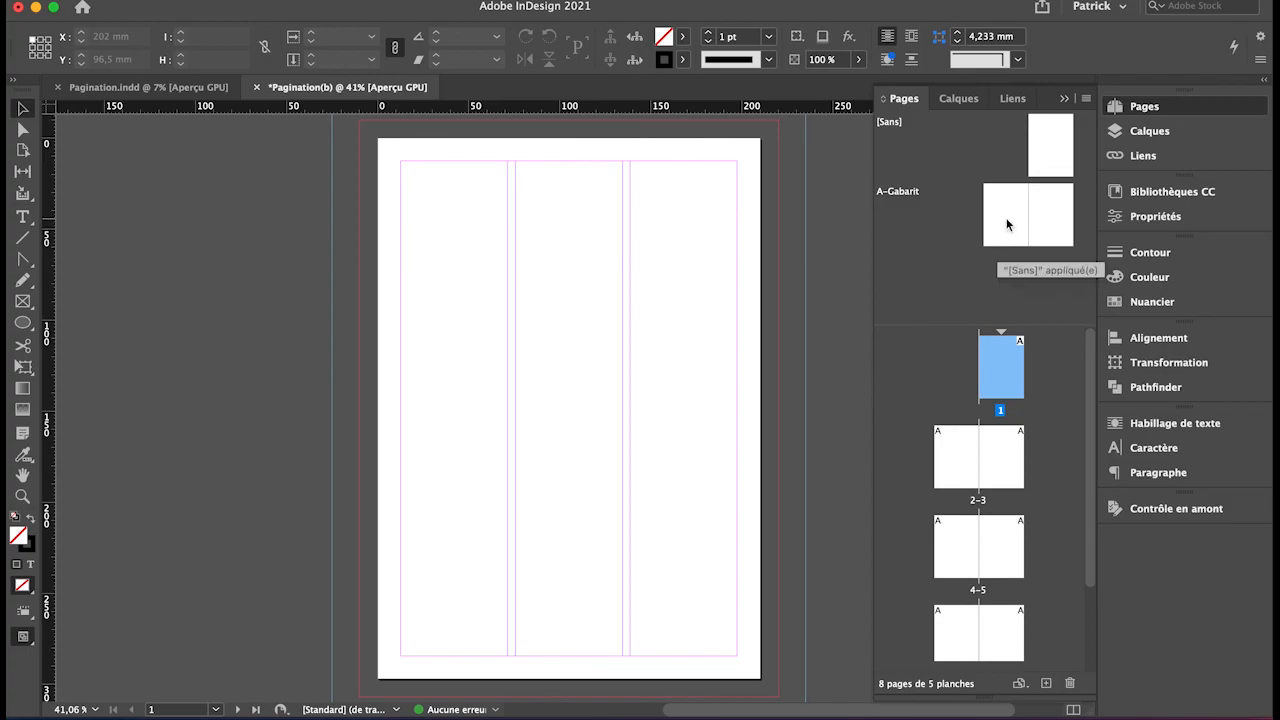
{"action": "left_click", "coordinate": [958, 100]}
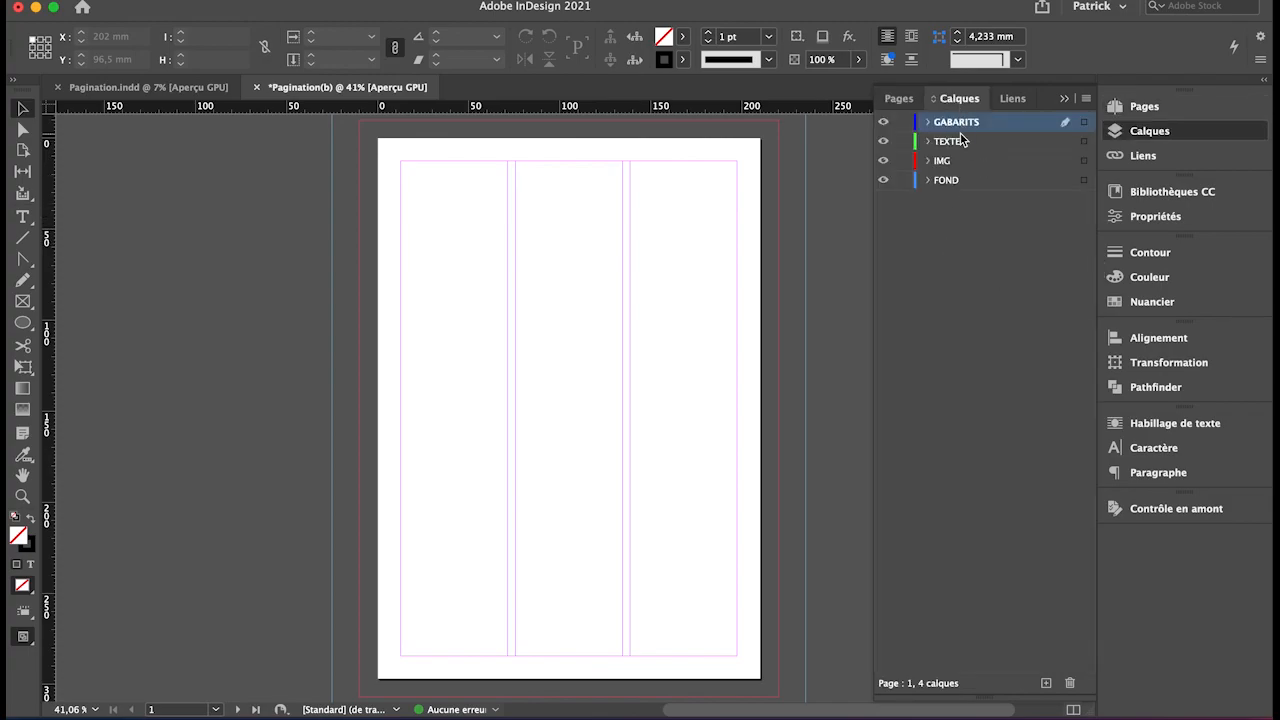